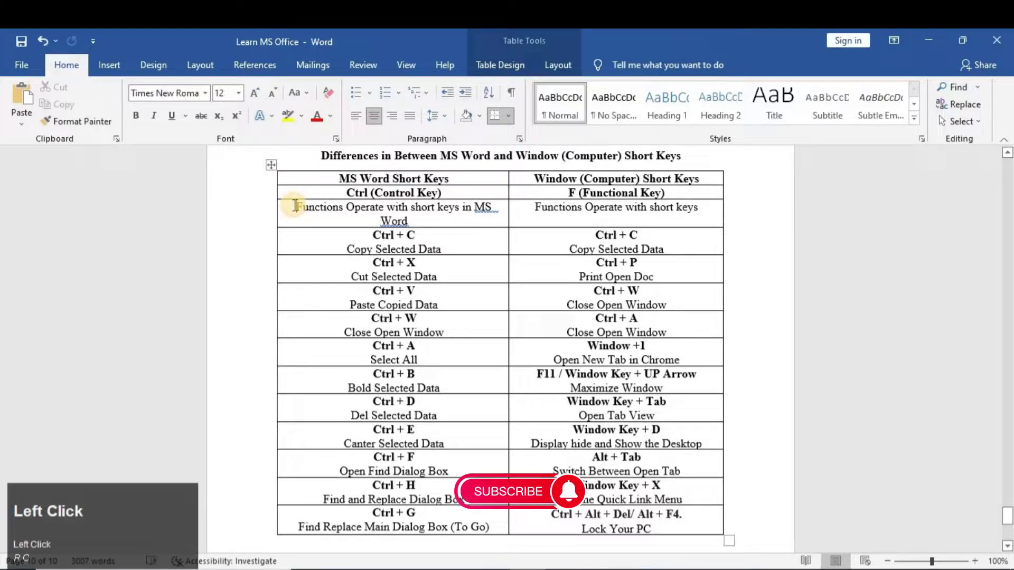
Step: Frame the "Ctrl + C Copy Selected Data" entry in the MS Word Short Keys column with a red rectangle on the magnified screen
{"action": "key", "text": "ctrl"}
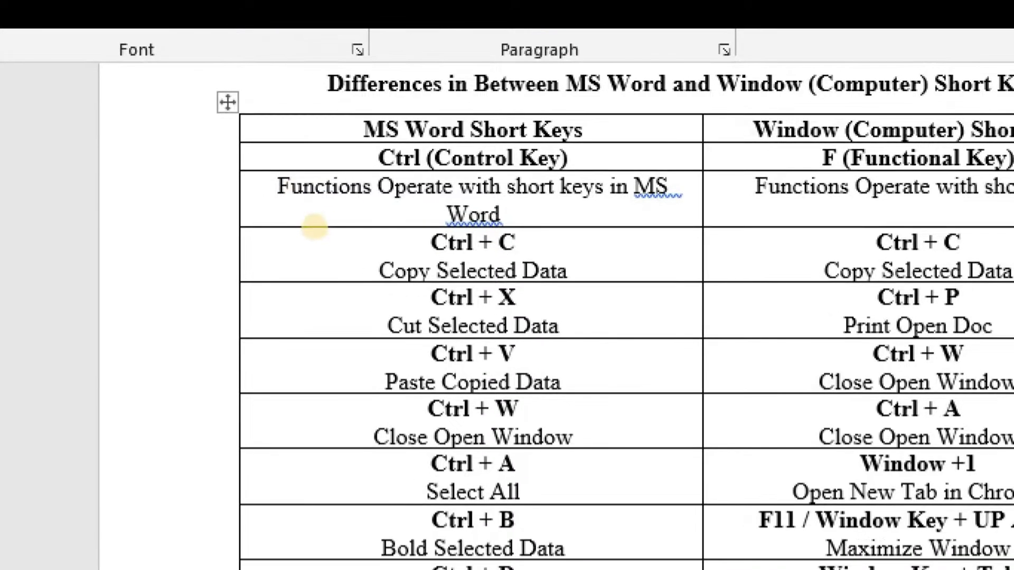
{"action": "left_click", "coordinate": [336, 248]}
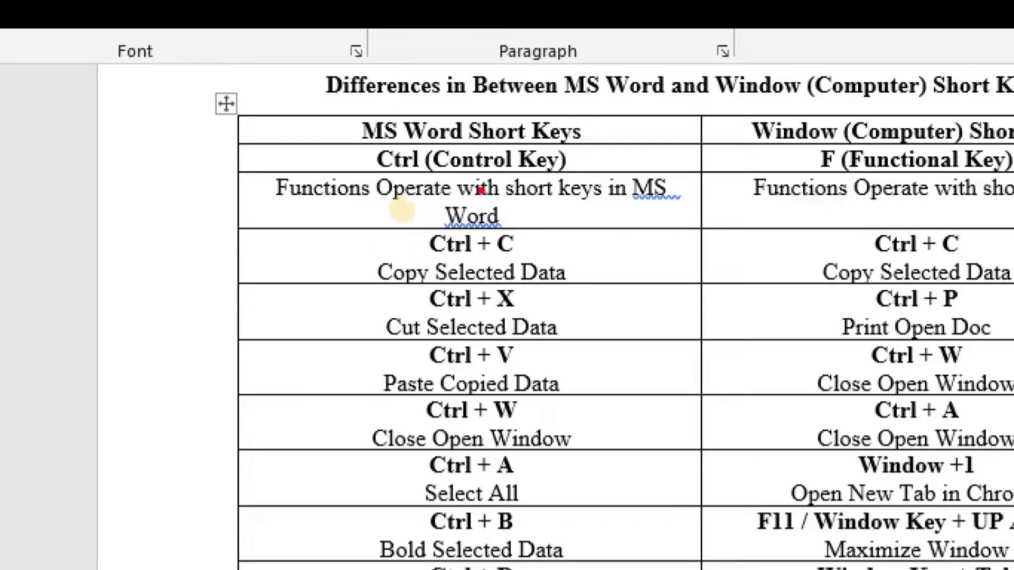
{"action": "key", "text": "ctrl"}
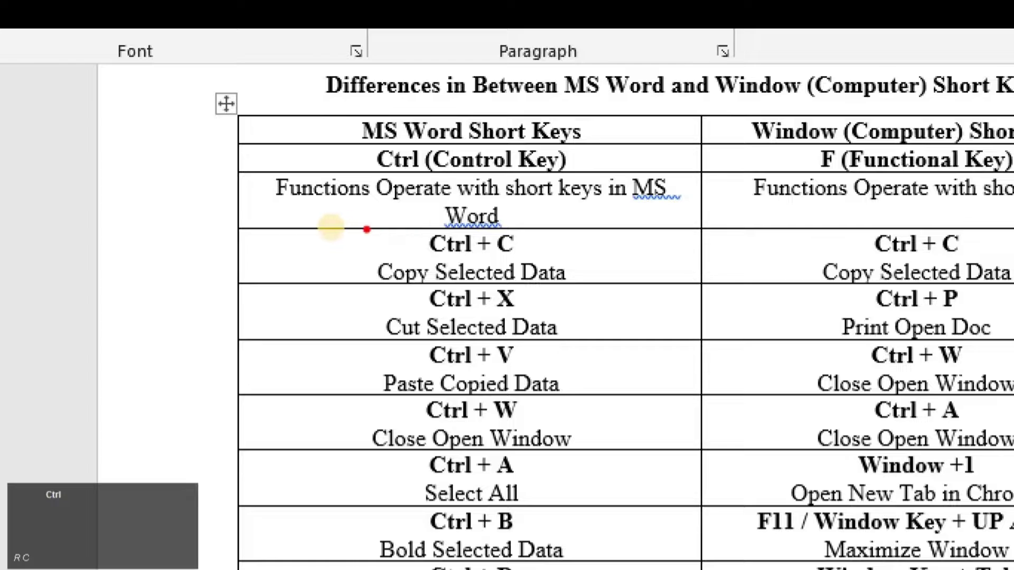
{"action": "left_click_drag", "start_coordinate": [355, 227], "coordinate": [586, 288]}
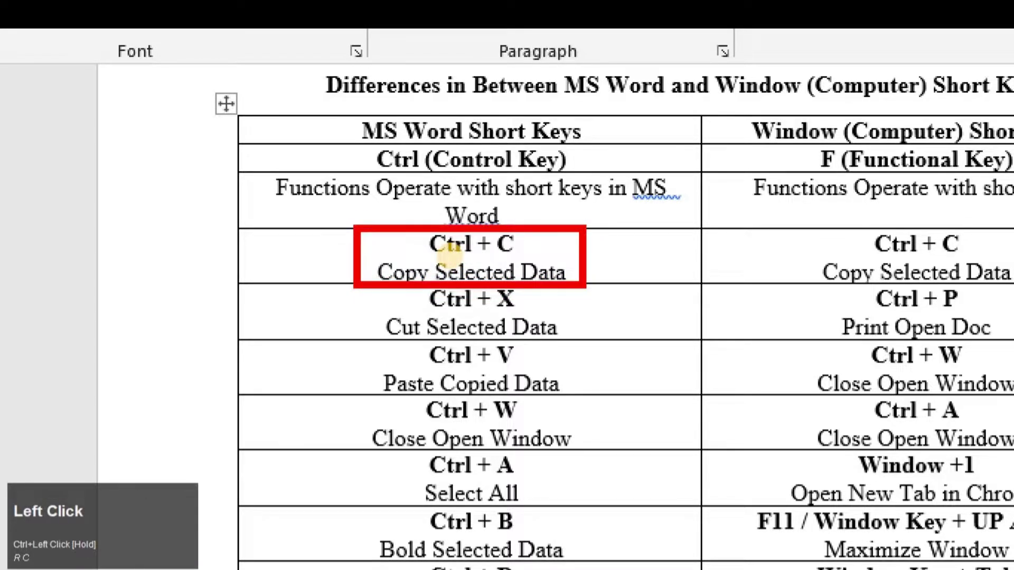
{"action": "key", "text": "ctrl+1"}
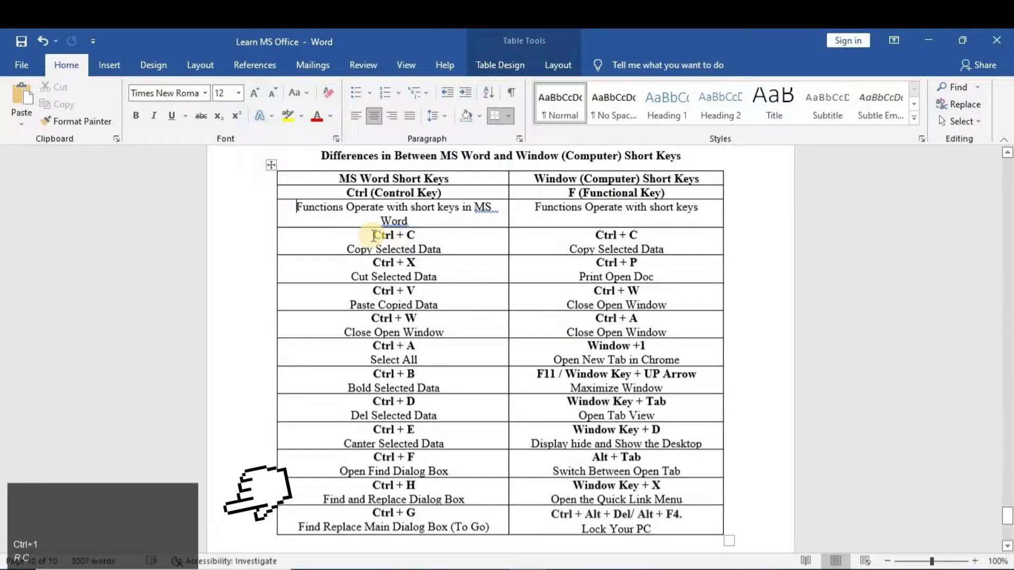
Step: Copy the "Ctrl + C Copy Selected Data" text from the MS Word Short Keys column
{"action": "left_click_drag", "start_coordinate": [373, 235], "coordinate": [480, 247]}
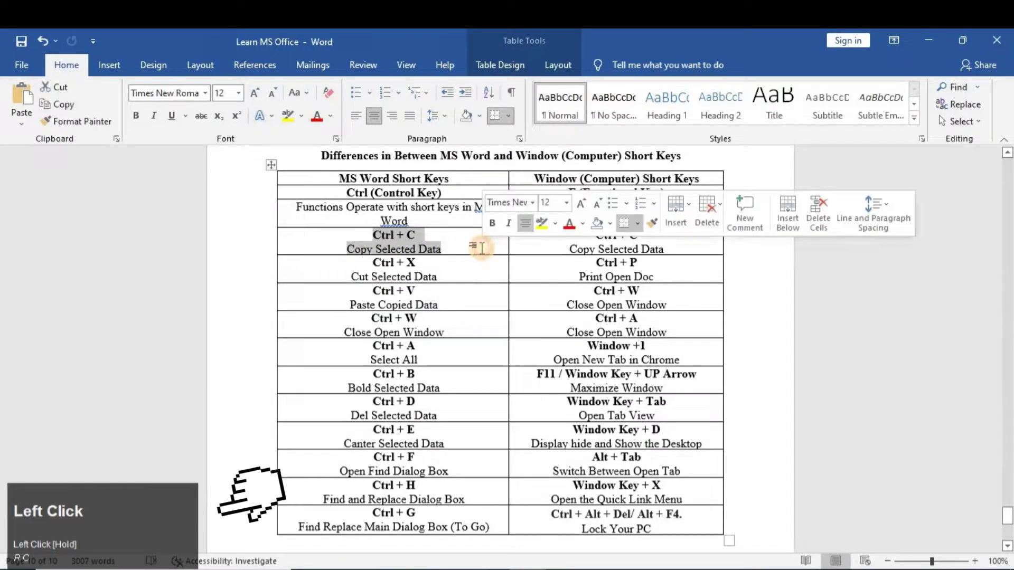
{"action": "key", "text": "ctrl+c"}
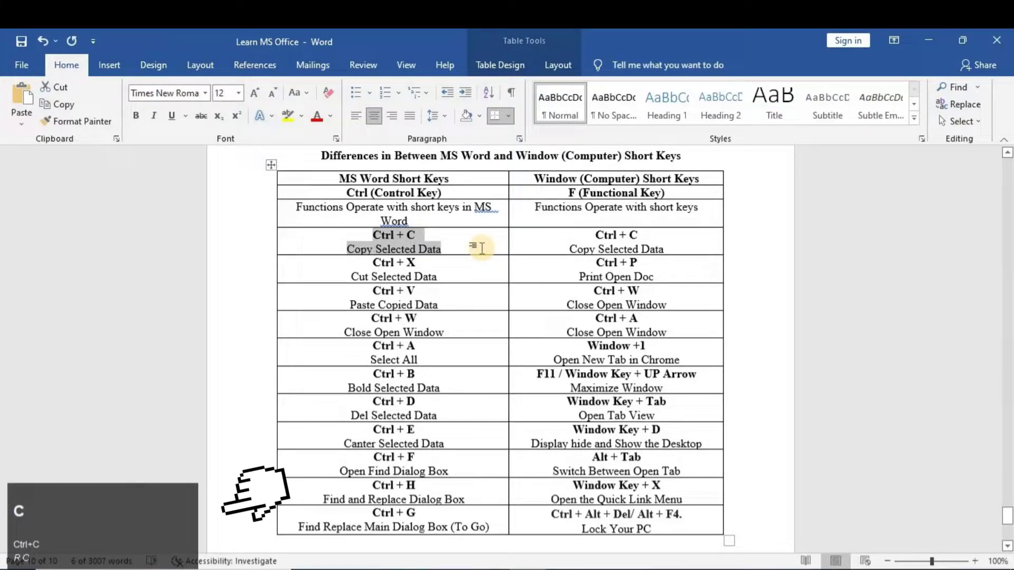
{"action": "key", "text": "ctrl+c"}
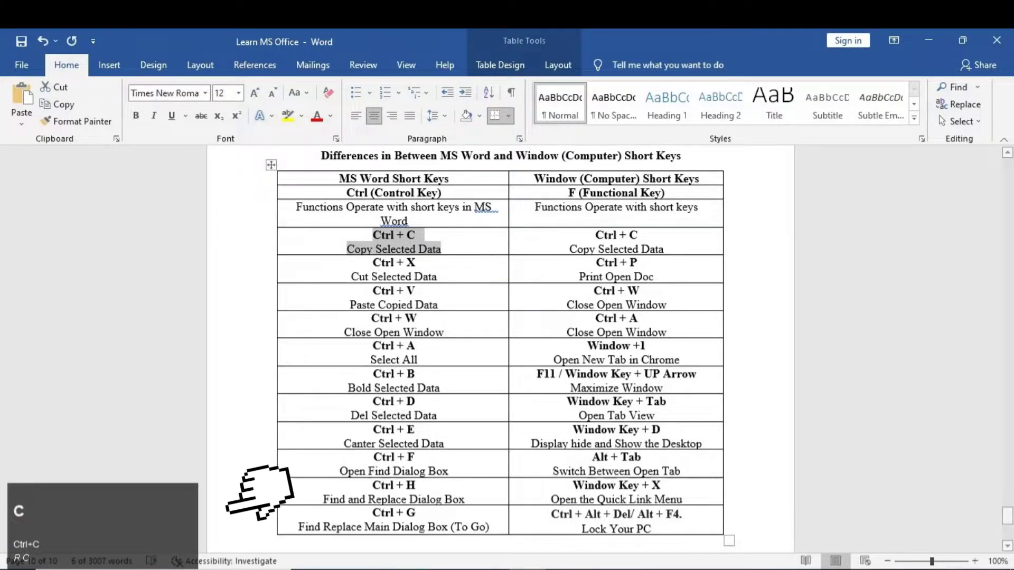
Step: Bring up the On-Screen Keyboard over the document to show the Ctrl key, and minimize it again
{"action": "left_click", "coordinate": [564, 568]}
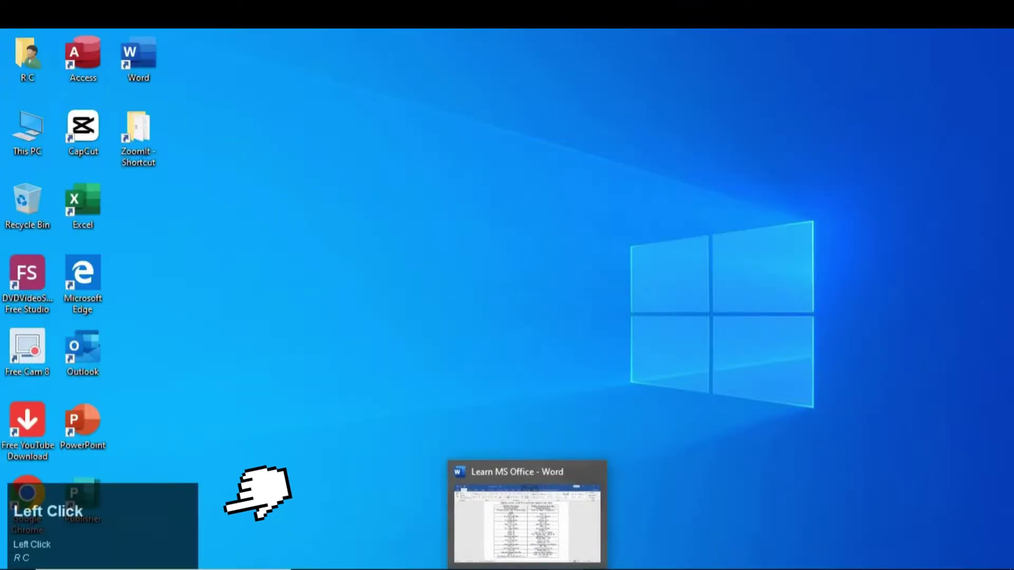
{"action": "left_click", "coordinate": [565, 539]}
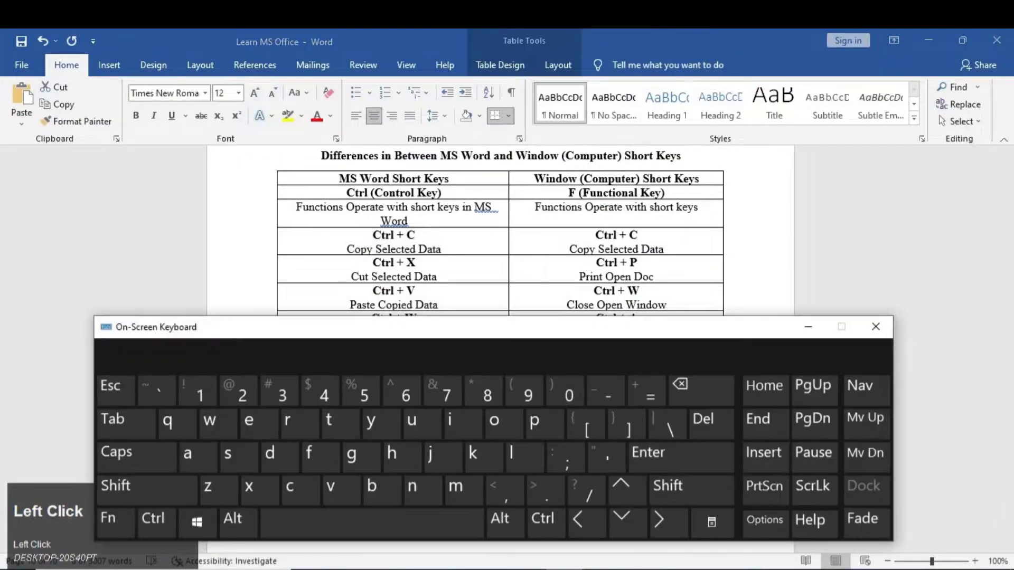
{"action": "key", "text": "ctrl"}
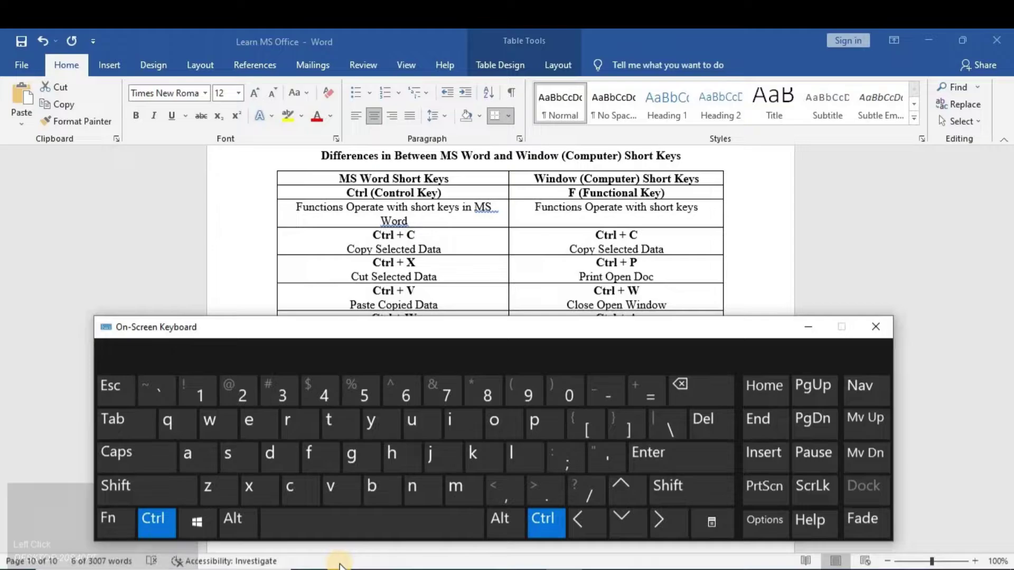
{"action": "left_click", "coordinate": [163, 520]}
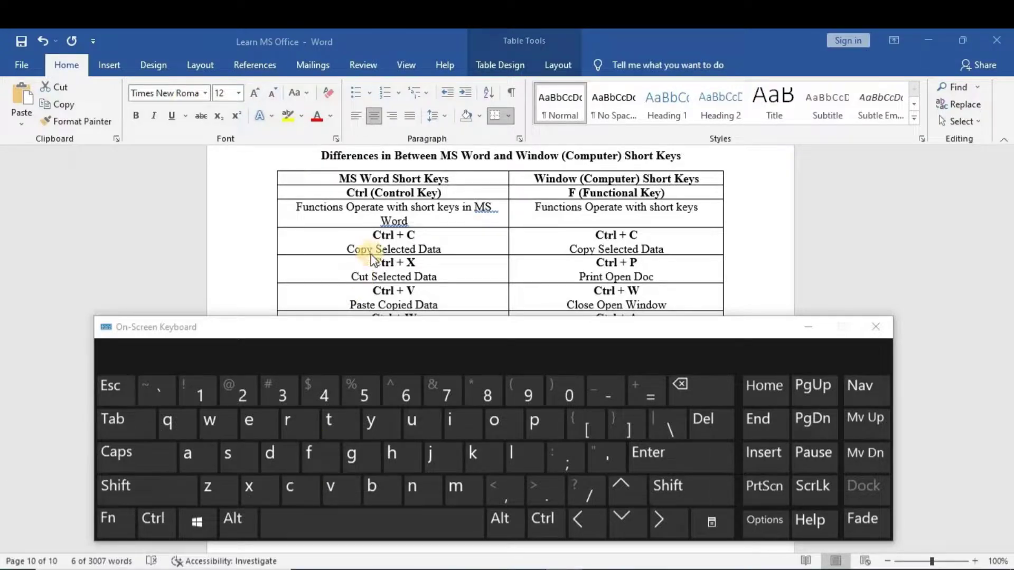
{"action": "left_click", "coordinate": [807, 328]}
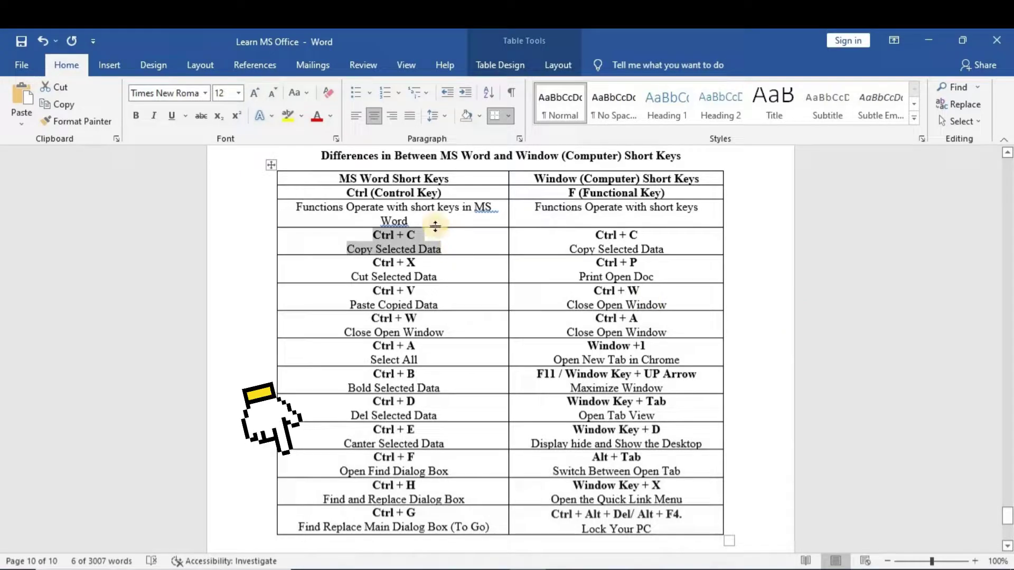
Step: Paste the copied entry on a new line below "Copy Selected Data" in the same cell, and undo the paste and the line break
{"action": "key", "text": "ctrl"}
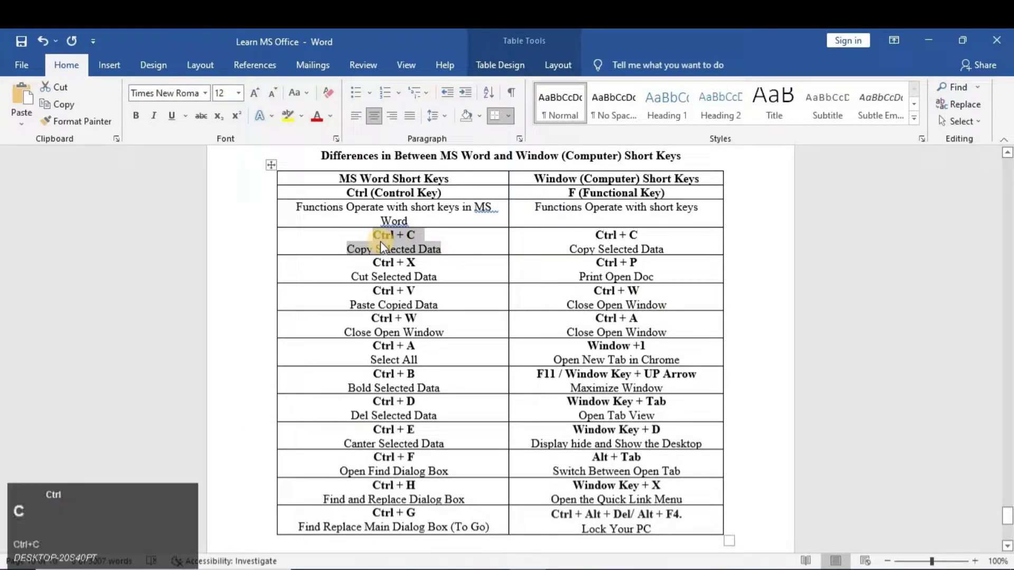
{"action": "left_click", "coordinate": [453, 251]}
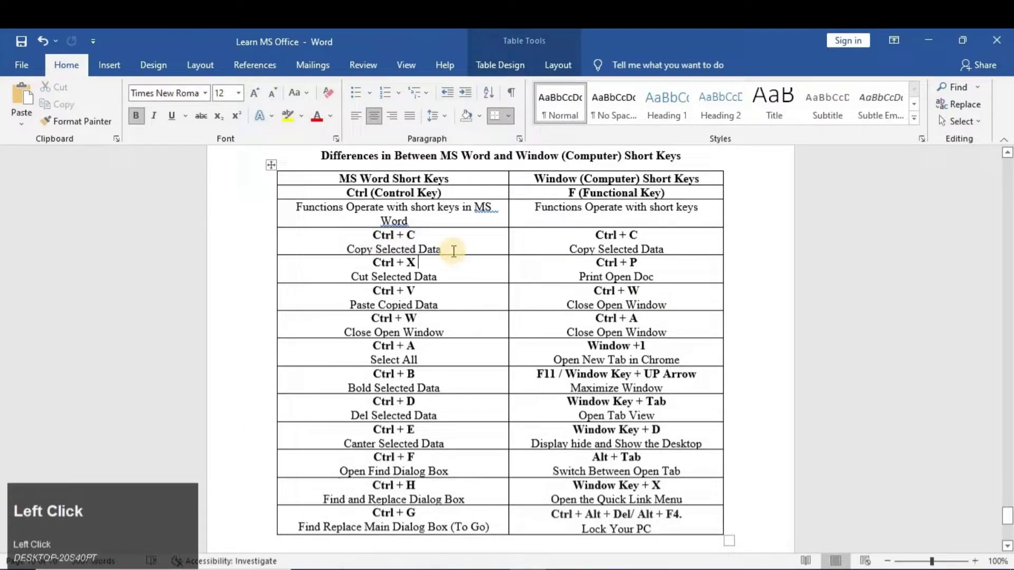
{"action": "key", "text": "Return"}
{"action": "key", "text": "ctrl+v"}
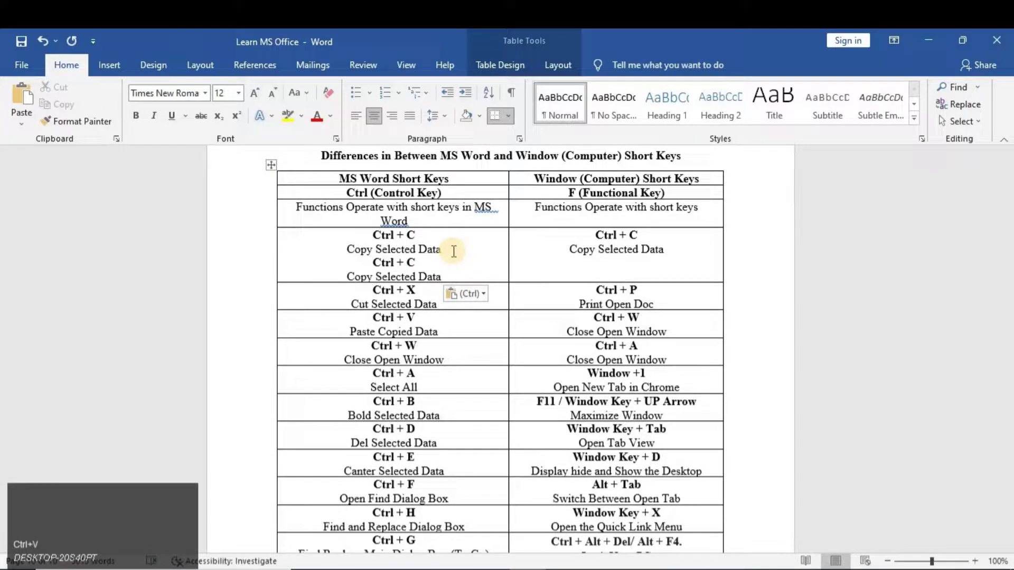
{"action": "key", "text": "ctrl+z"}
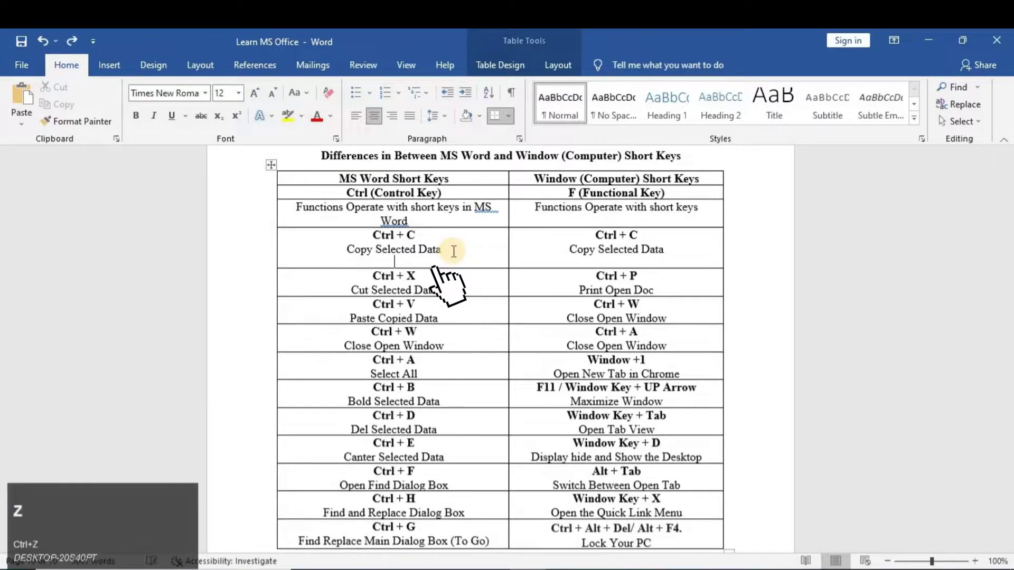
{"action": "key", "text": "ctrl+z"}
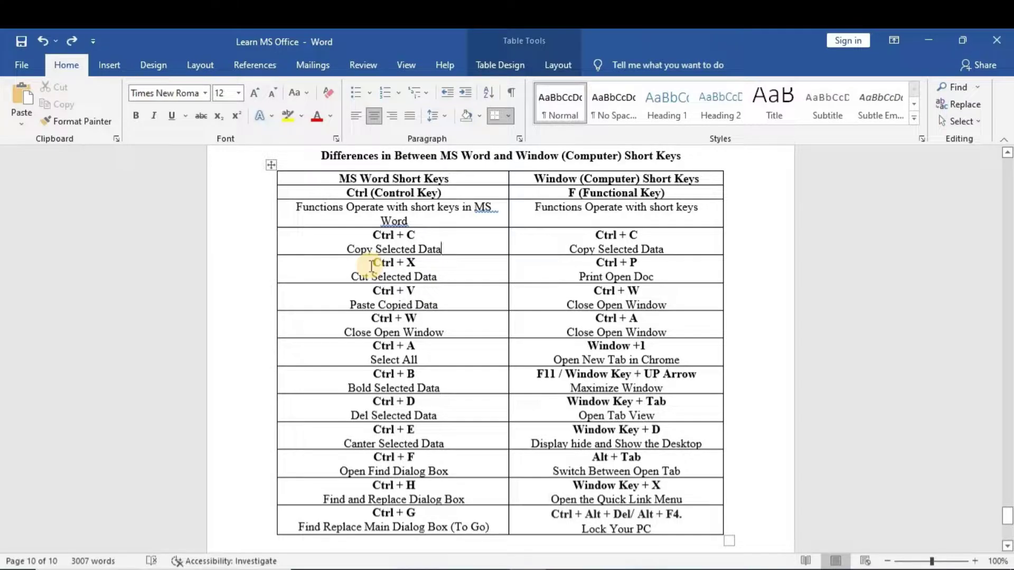
Step: Cut the "Ctrl + X Cut Selected Data" text from the MS Word Short Keys column and paste it back into its emptied cell
{"action": "key", "text": "ctrl"}
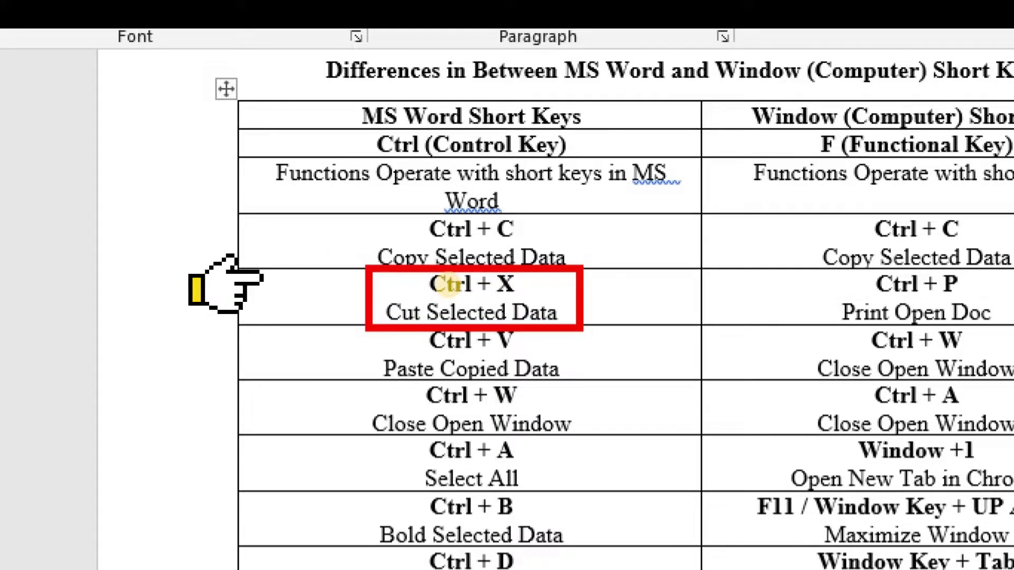
{"action": "key", "text": "ctrl+1"}
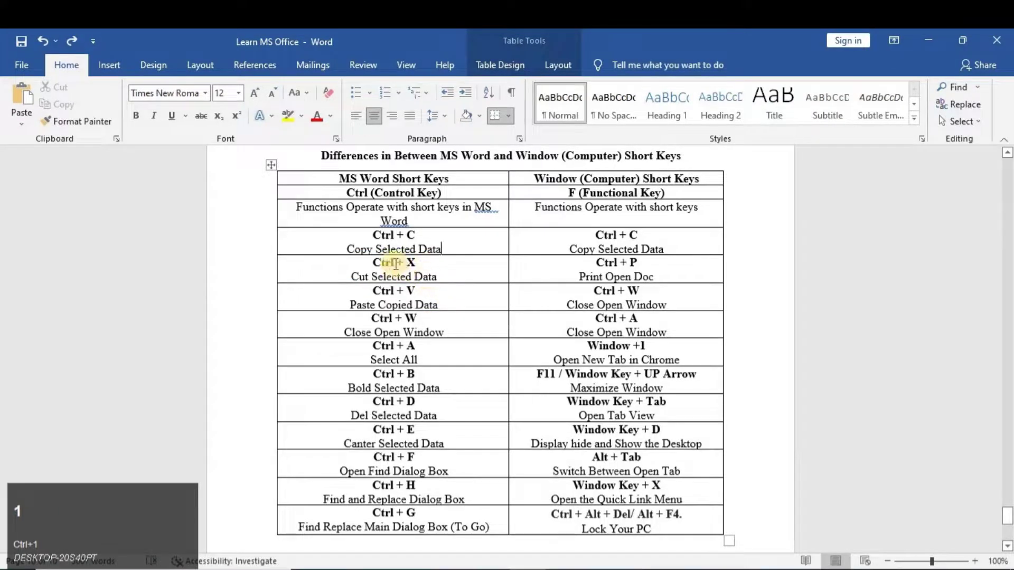
{"action": "left_click_drag", "start_coordinate": [373, 263], "coordinate": [439, 276]}
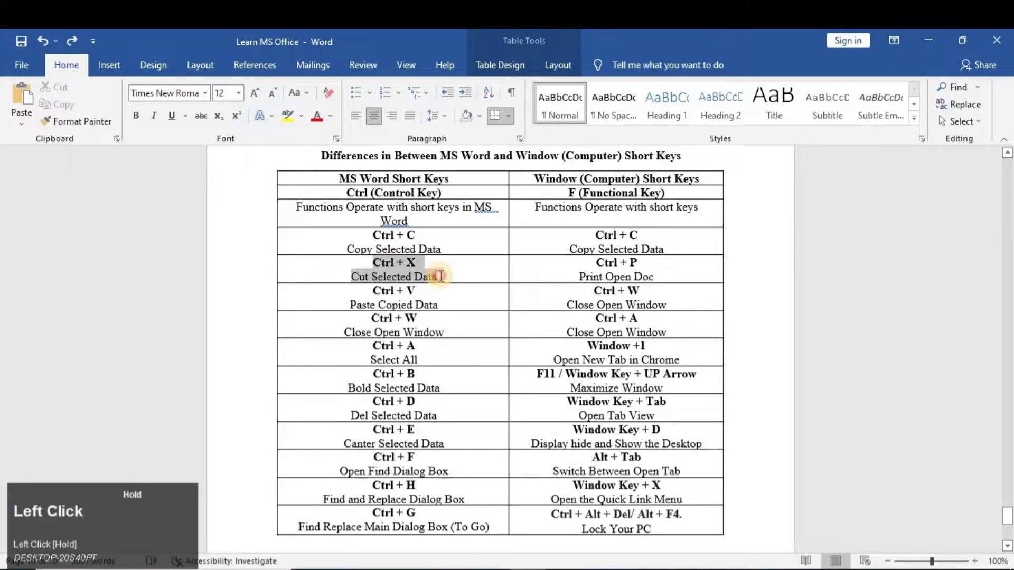
{"action": "key", "text": "ctrl+x"}
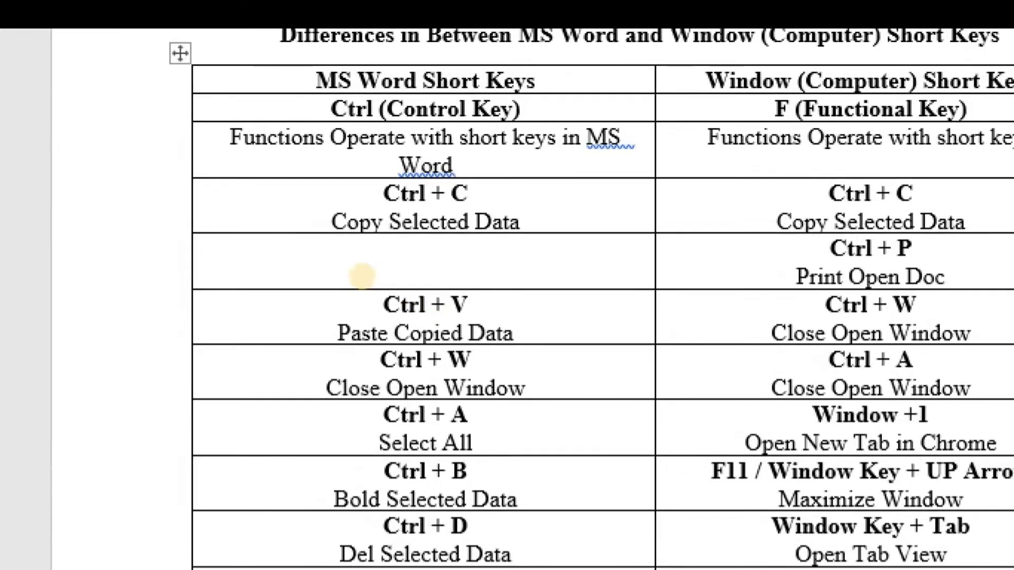
{"action": "left_click", "coordinate": [353, 284]}
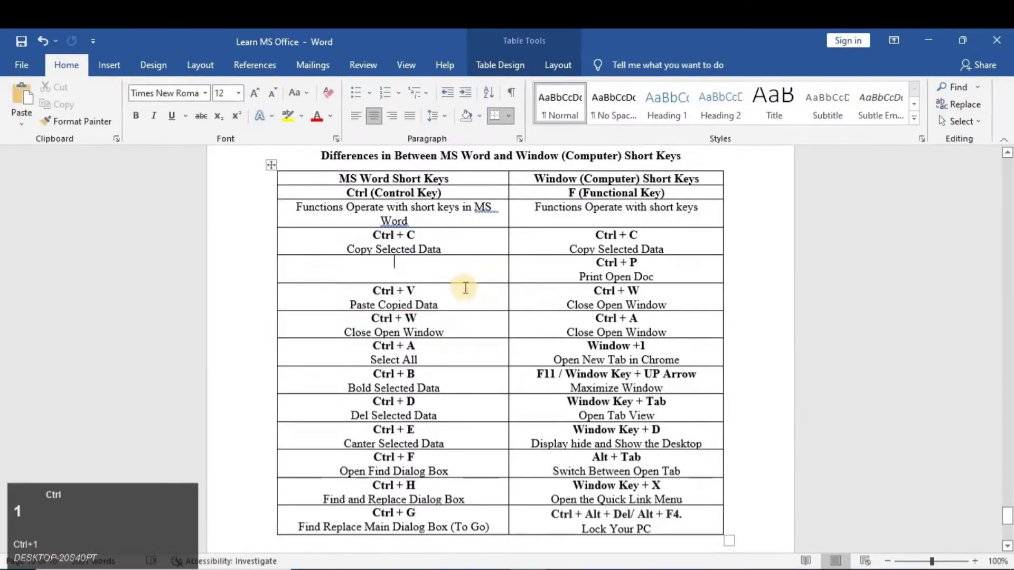
{"action": "key", "text": "ctrl+v"}
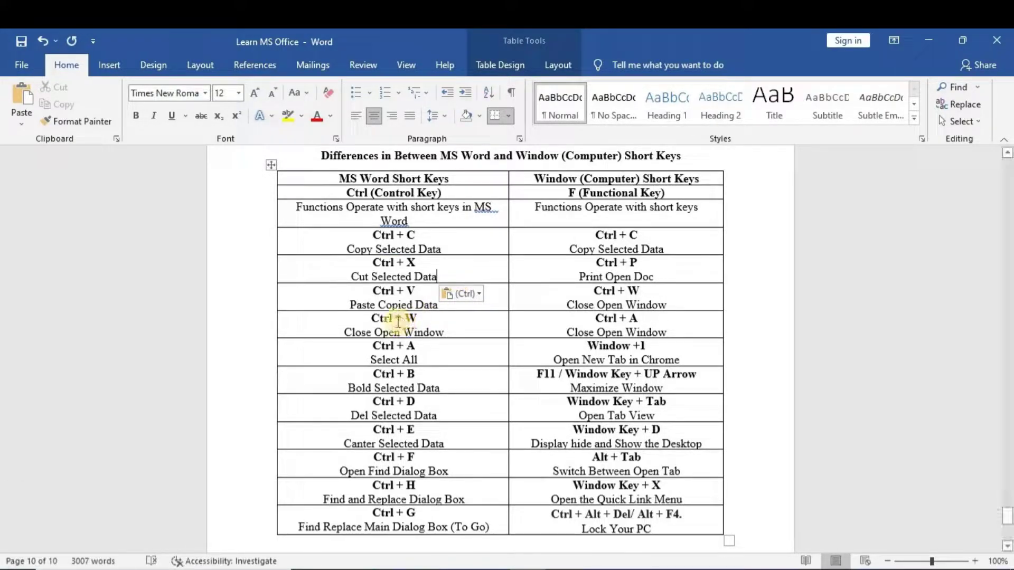
Step: Frame the "Ctrl + W Close Open Window" entry in the MS Word Short Keys column with a red rectangle on the magnified screen
{"action": "left_click", "coordinate": [374, 319]}
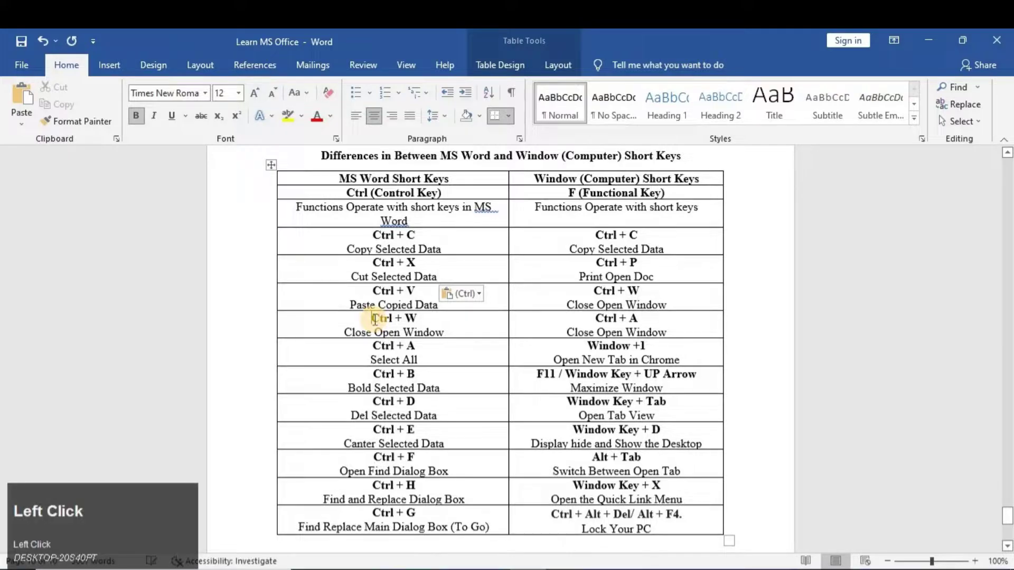
{"action": "key", "text": "ctrl+1"}
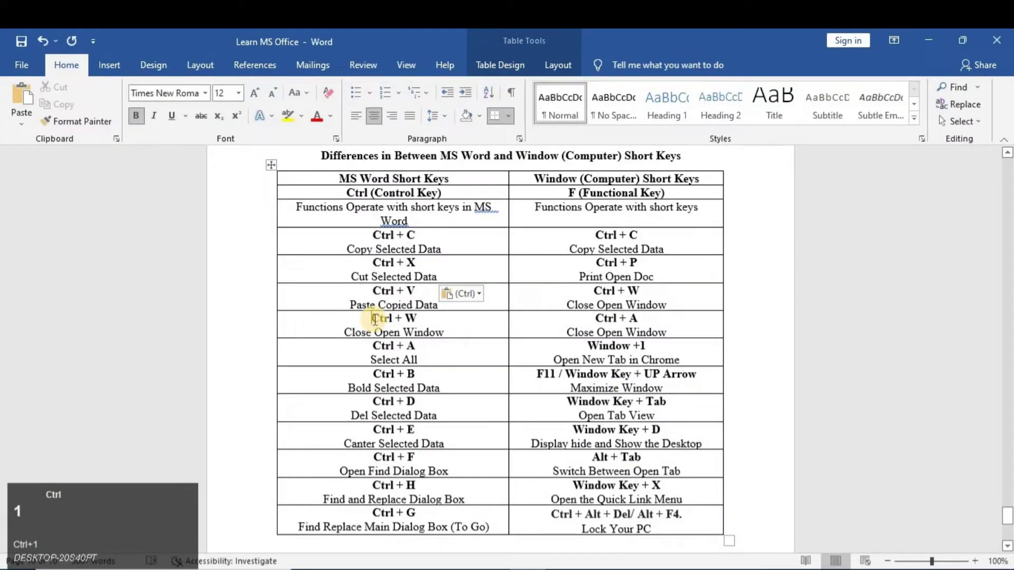
{"action": "key", "text": "ctrl"}
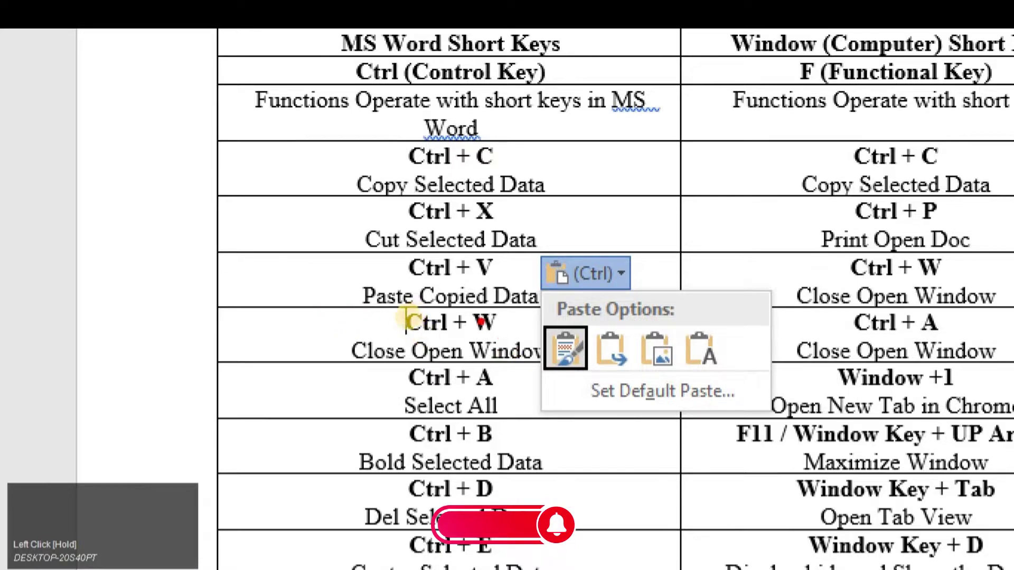
{"action": "left_click", "coordinate": [332, 308]}
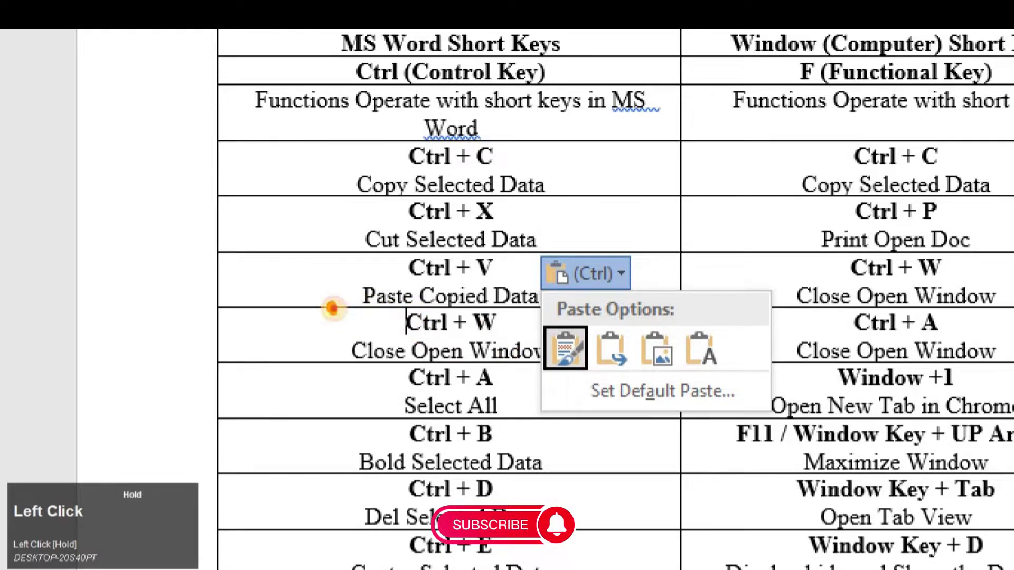
{"action": "key", "text": "ctrl+z"}
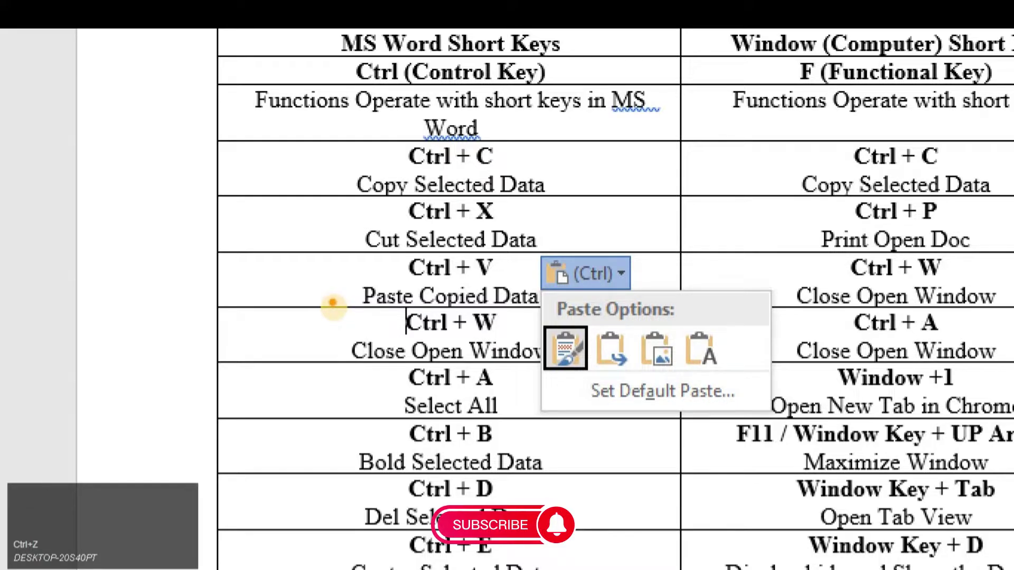
{"action": "left_click_drag", "start_coordinate": [333, 305], "coordinate": [460, 336]}
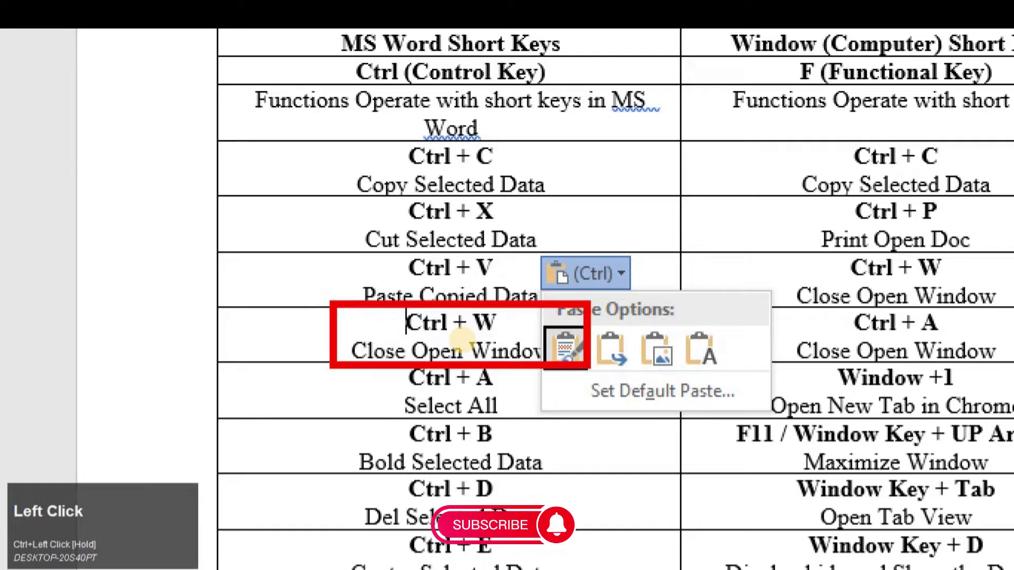
{"action": "key", "text": "ctrl"}
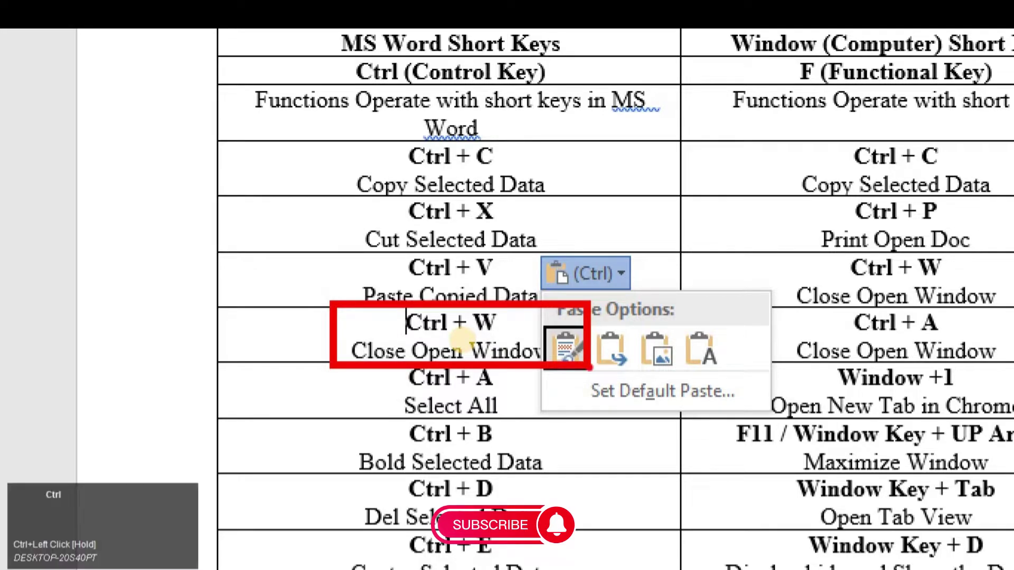
{"action": "key", "text": "ctrl+1"}
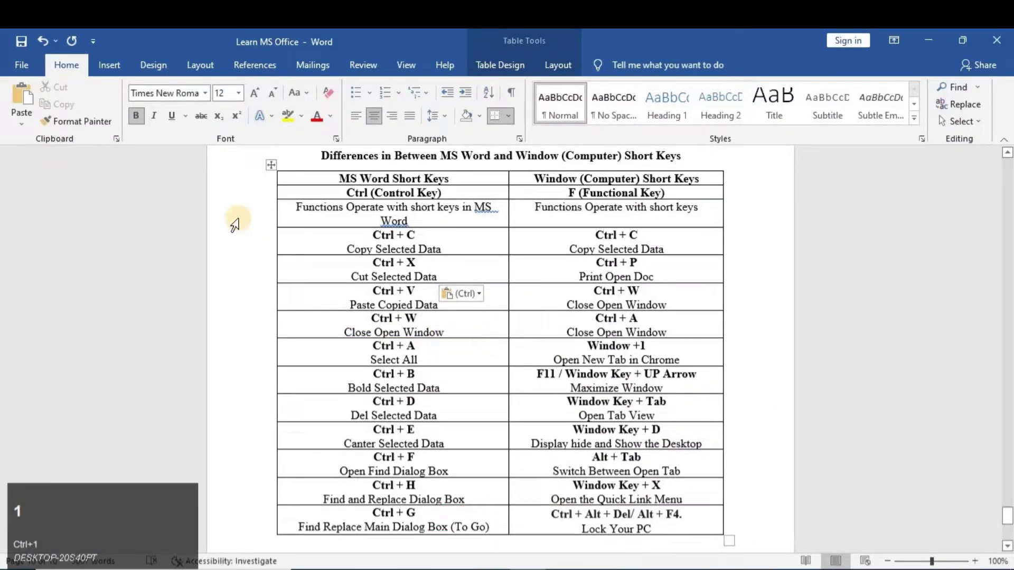
Step: Create a new blank document from the start page while keeping the Learn MS Office document open
{"action": "left_click", "coordinate": [35, 65]}
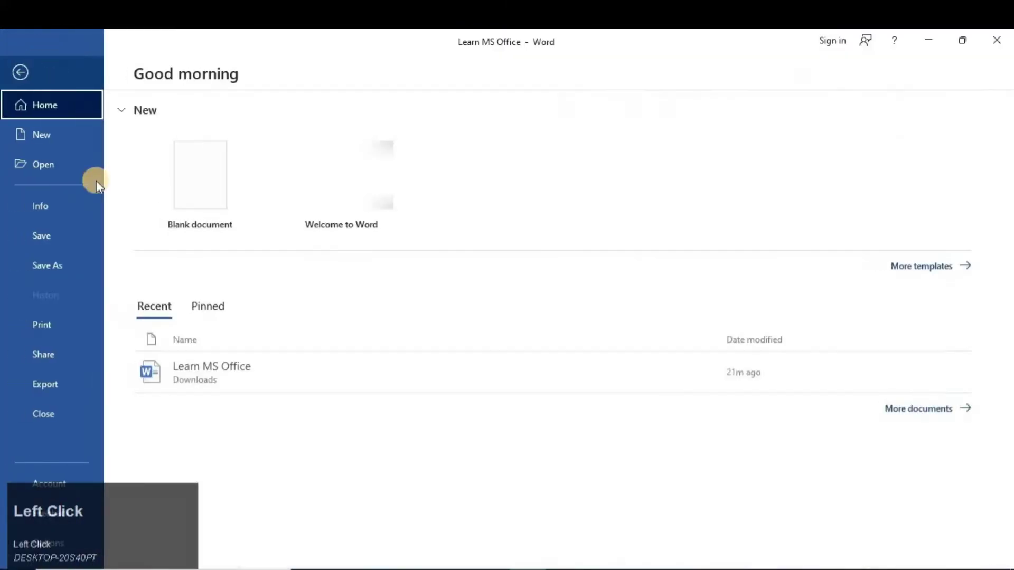
{"action": "left_click", "coordinate": [189, 186]}
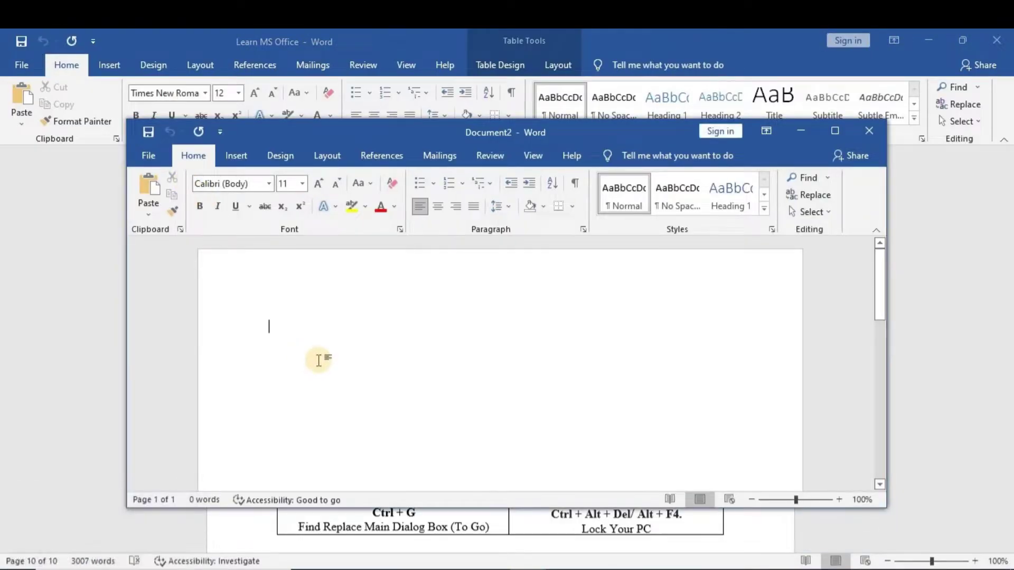
{"action": "key", "text": "ctrl"}
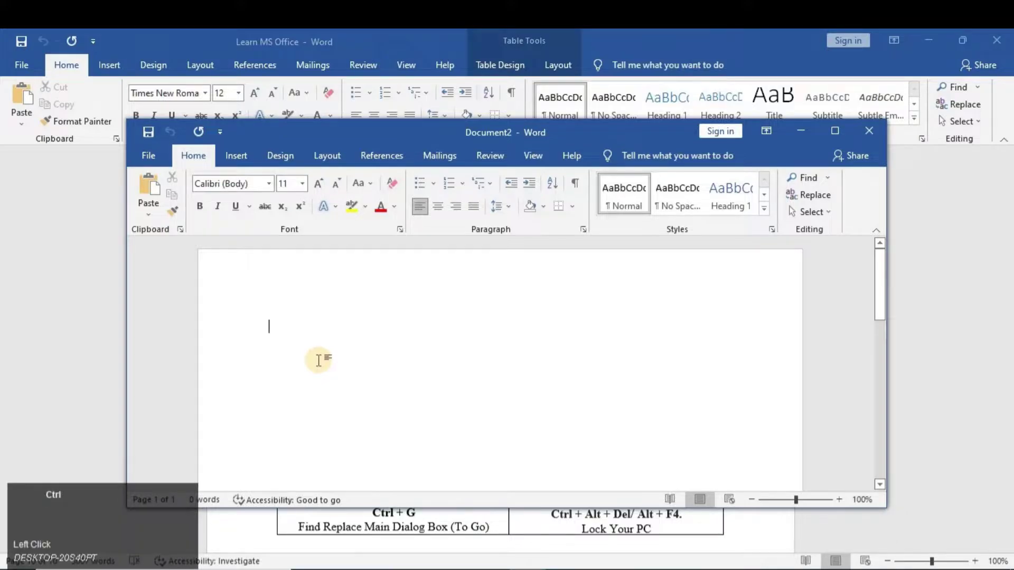
Step: Close the blank document and place the cursor in front of "Ctrl + A" in the MS Word Short Keys column
{"action": "key", "text": "ctrl+w"}
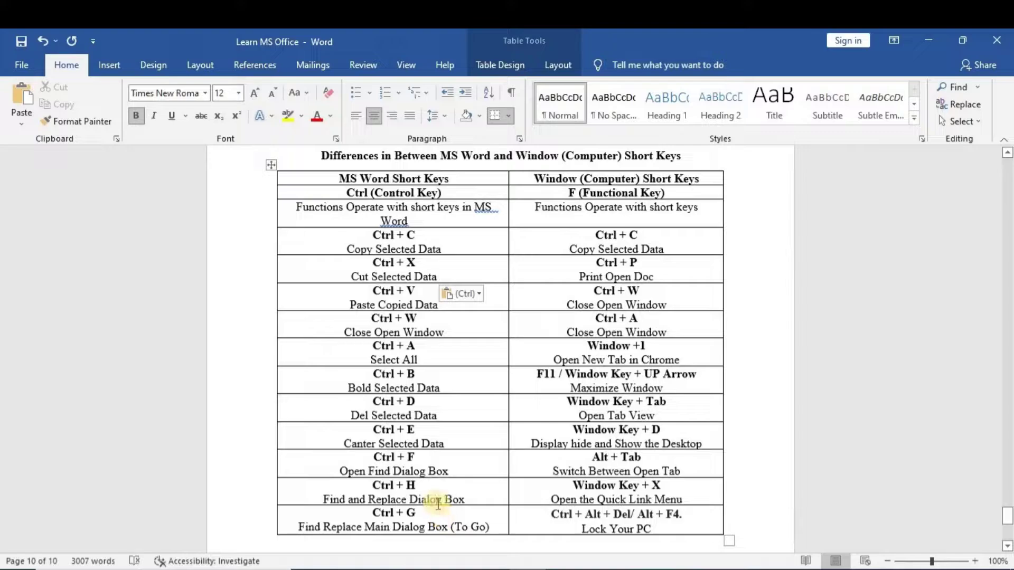
{"action": "left_click", "coordinate": [374, 346]}
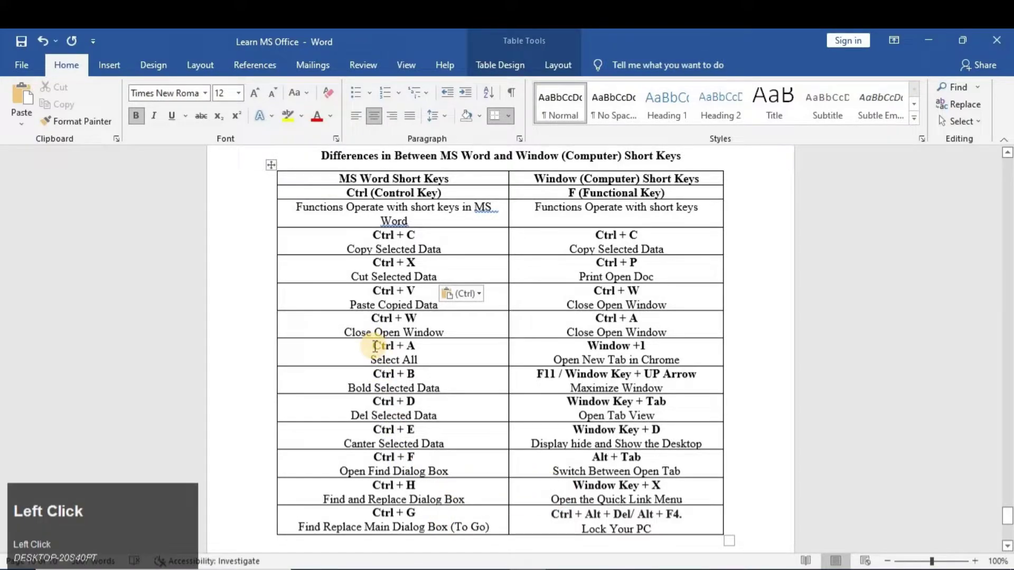
Step: Frame the "Ctrl + A Select All" entry with a red rectangle on the magnified screen and return to normal view
{"action": "key", "text": "ctrl"}
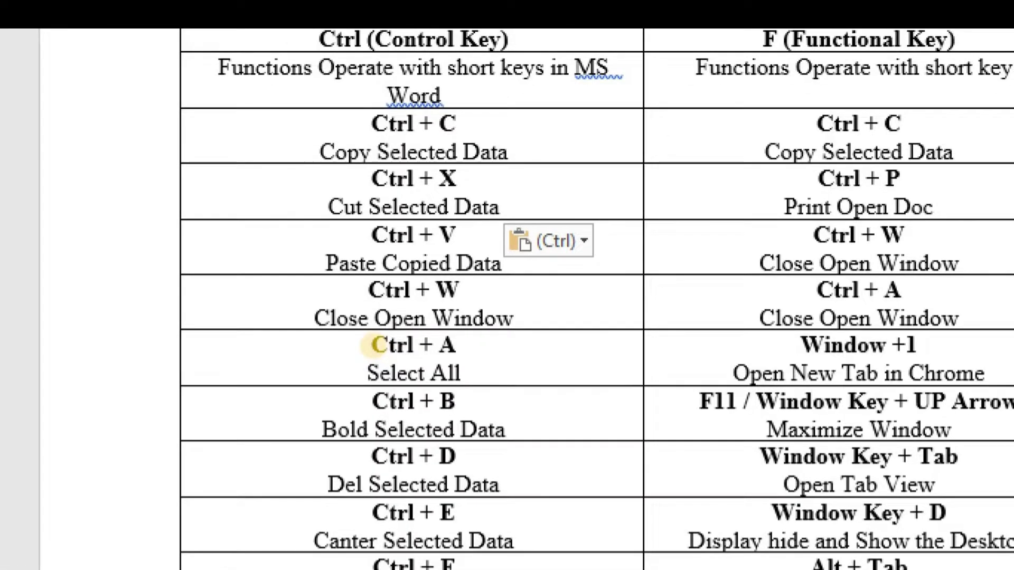
{"action": "left_click", "coordinate": [323, 335]}
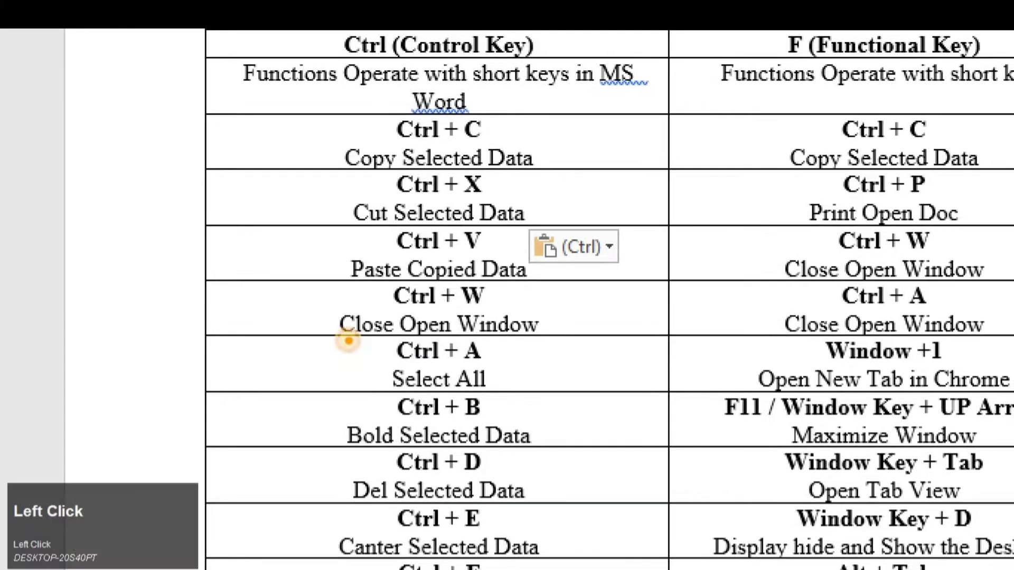
{"action": "mouse_move", "coordinate": [348, 341]}
{"action": "left_mouse_down"}
{"action": "mouse_move", "coordinate": [350, 331]}
{"action": "mouse_move", "coordinate": [414, 378]}
{"action": "mouse_move", "coordinate": [599, 396]}
{"action": "mouse_move", "coordinate": [532, 394]}
{"action": "left_mouse_up"}
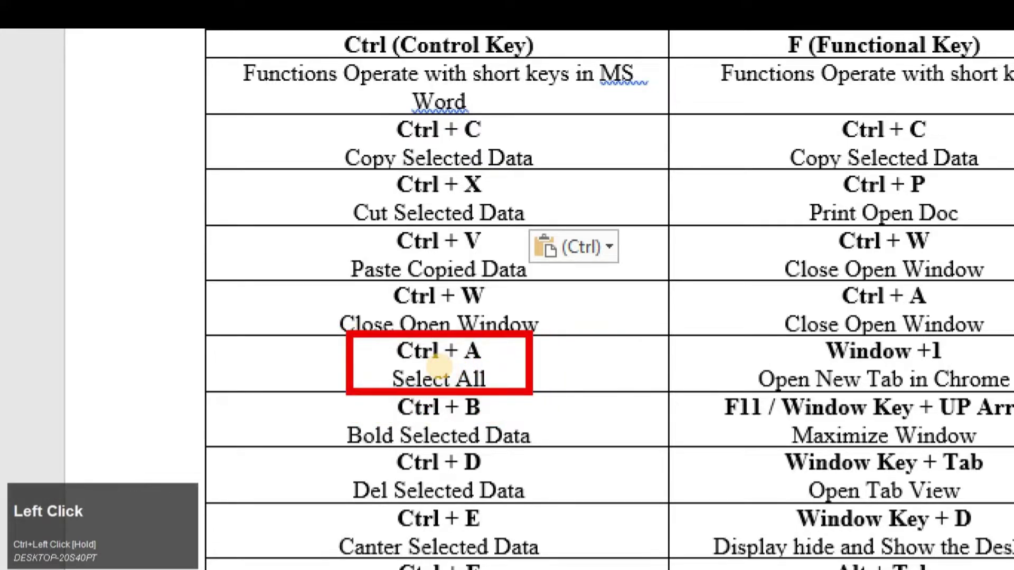
{"action": "key", "text": "ctrl+1"}
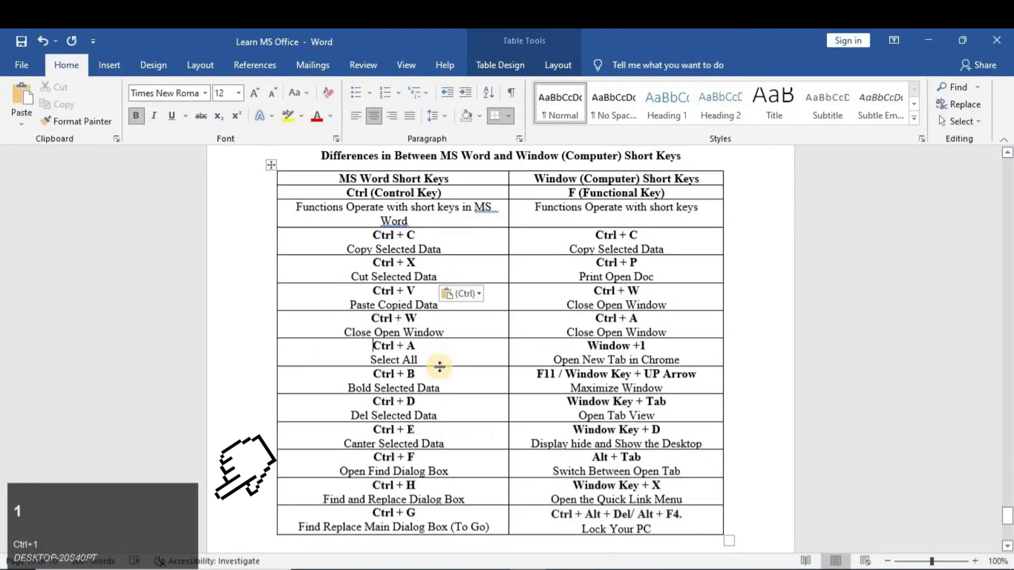
Step: Select the entire content of the Learn MS Office document and clear the selection
{"action": "key", "text": "ctrl+a"}
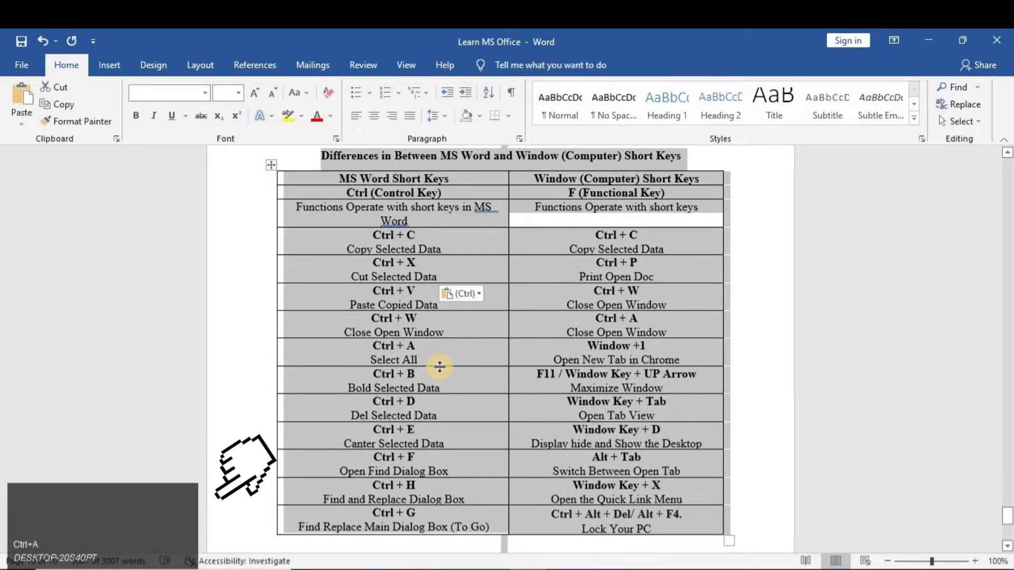
{"action": "key", "text": "ctrl"}
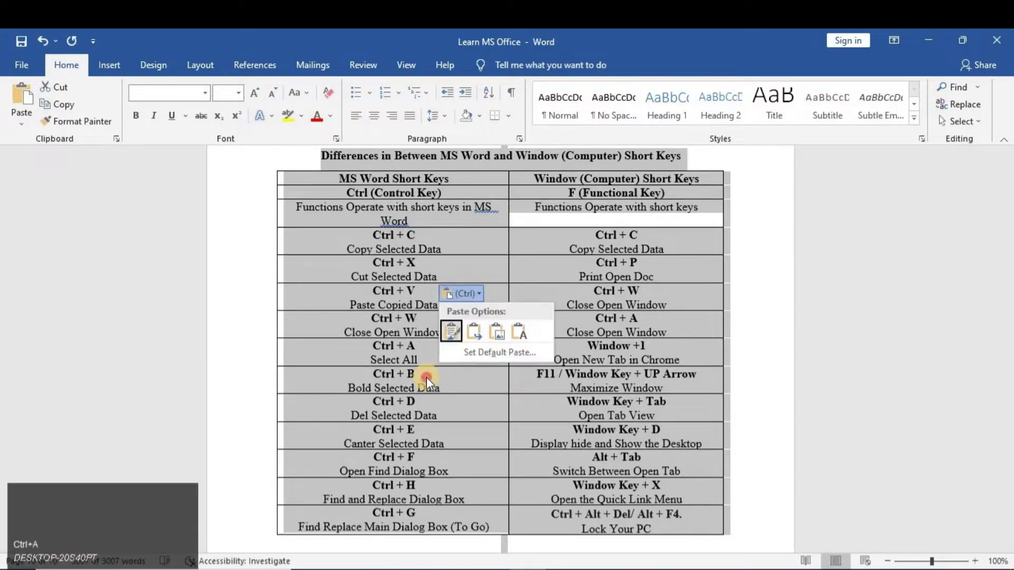
{"action": "left_click", "coordinate": [426, 377]}
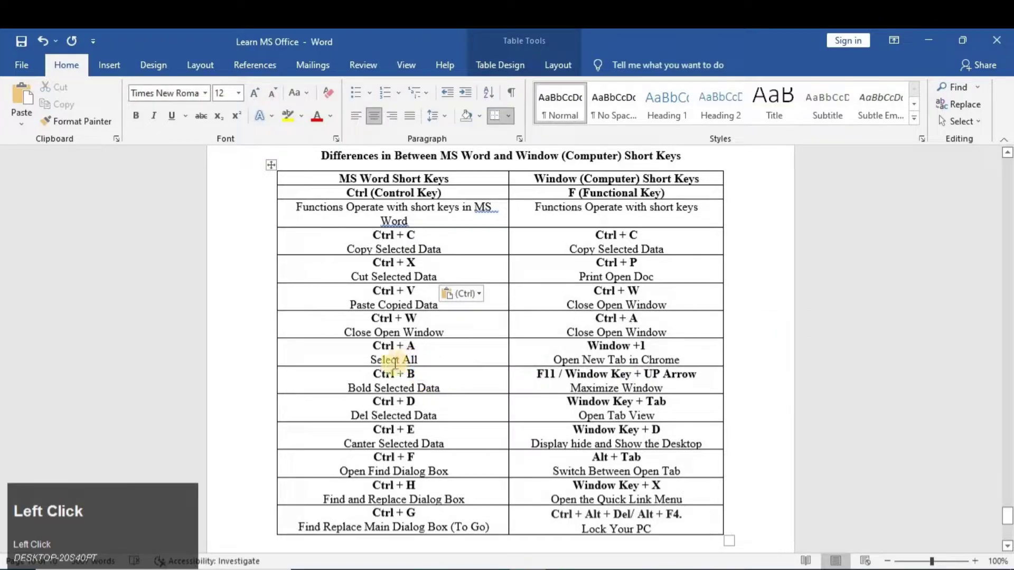
Step: Frame the "Ctrl + B Bold Selected Data" entry with a red rectangle on the magnified screen and return to normal view
{"action": "key", "text": "ctrl"}
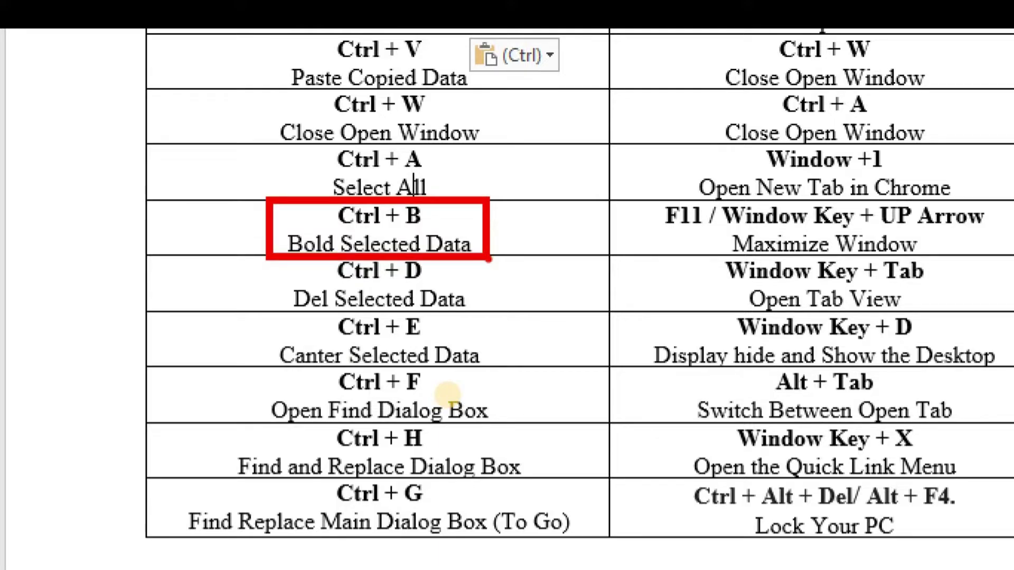
{"action": "key", "text": "ctrl+1"}
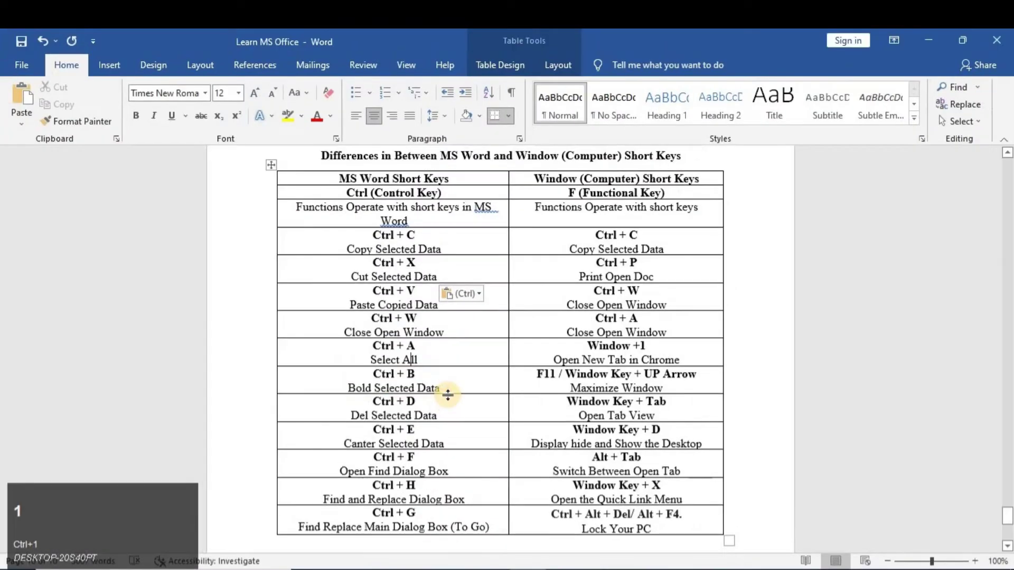
Step: Make the whole "Ctrl + B Bold Selected Data" entry bold, and remove the bold from its "Bold Selected Data" line
{"action": "left_click_drag", "start_coordinate": [373, 374], "coordinate": [442, 391]}
{"action": "key", "text": "ctrl+b"}
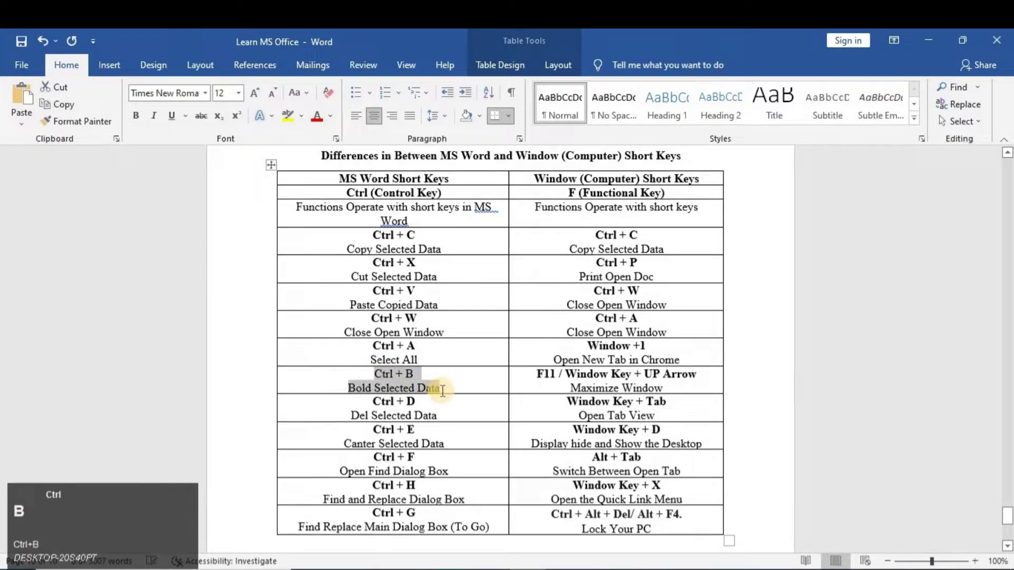
{"action": "key", "text": "ctrl+b"}
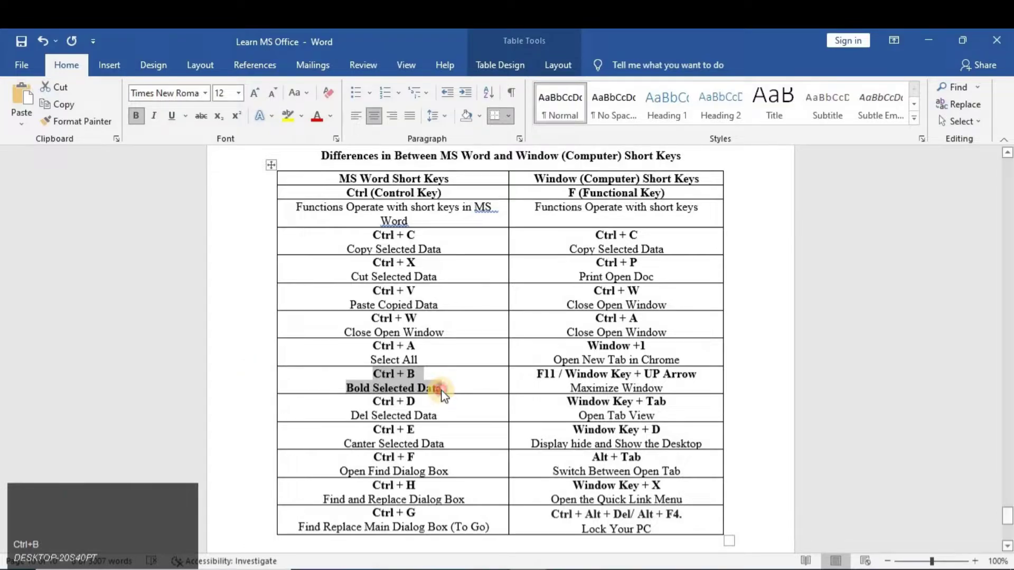
{"action": "left_click", "coordinate": [442, 391]}
{"action": "left_click_drag", "start_coordinate": [442, 393], "coordinate": [396, 391]}
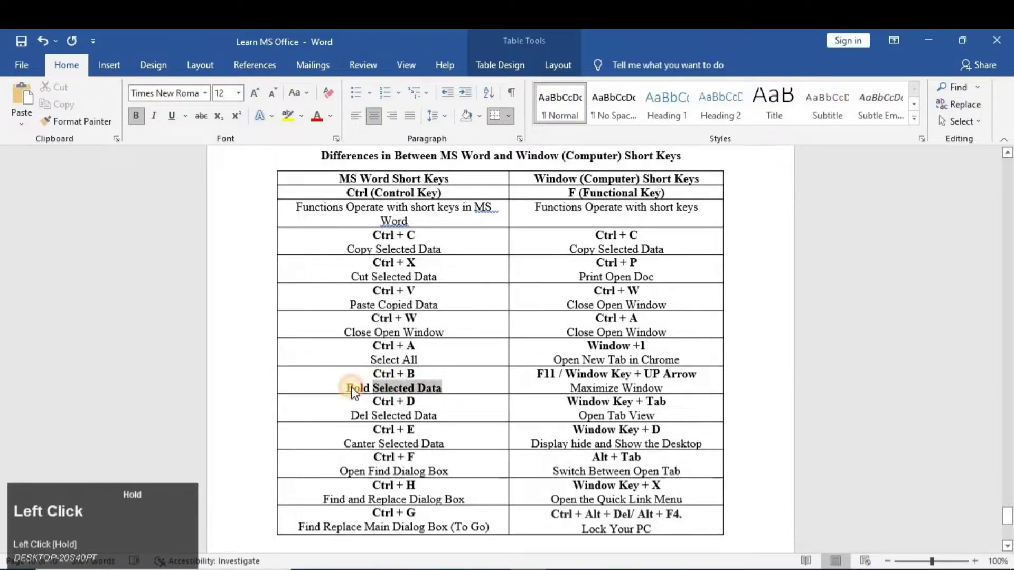
{"action": "key", "text": "ctrl+b"}
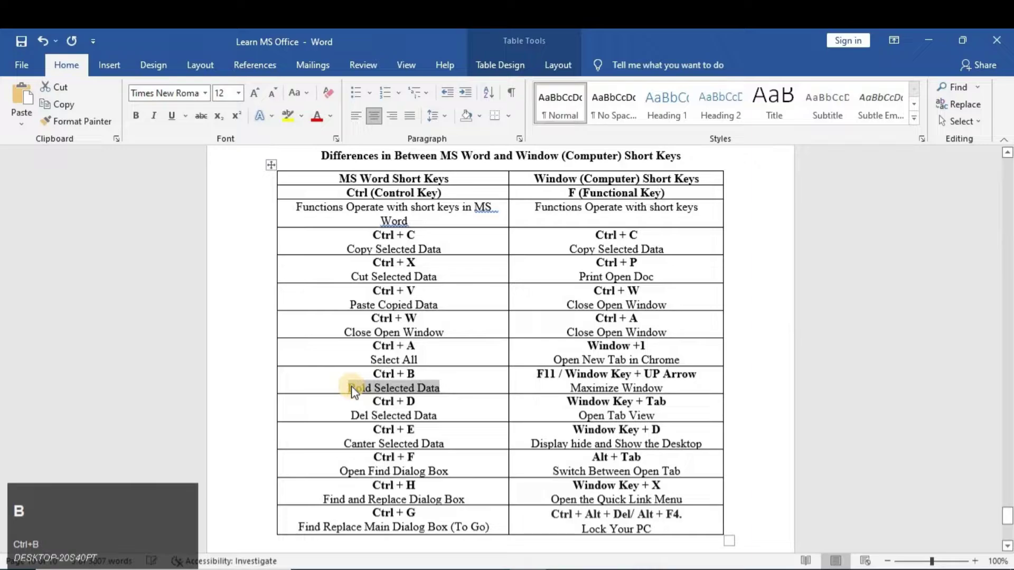
{"action": "left_click", "coordinate": [402, 406]}
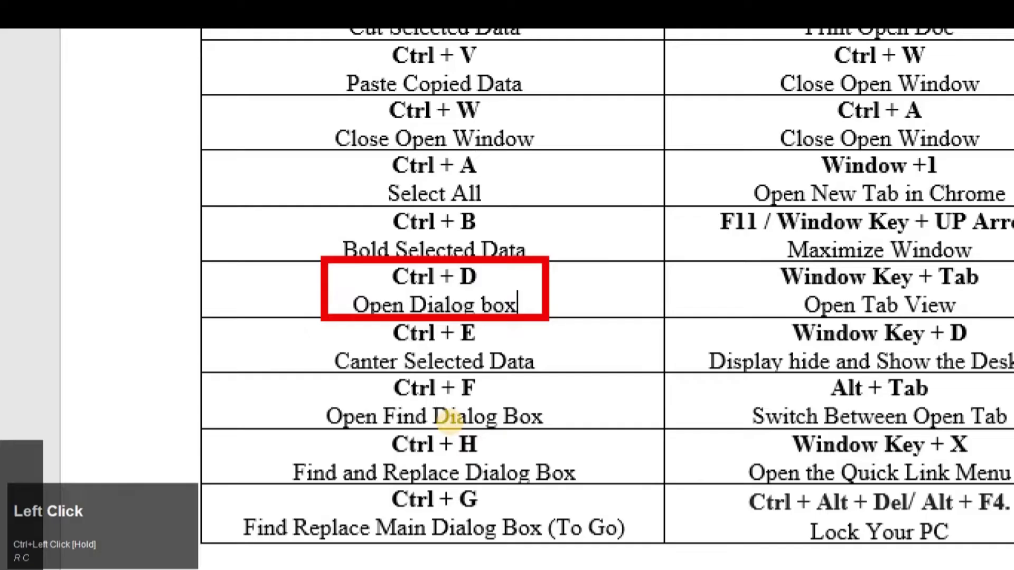
Step: Frame the "Ctrl + D Open Dialog box" entry with a red rectangle on the magnified screen and return to normal view
{"action": "key", "text": "ctrl+1"}
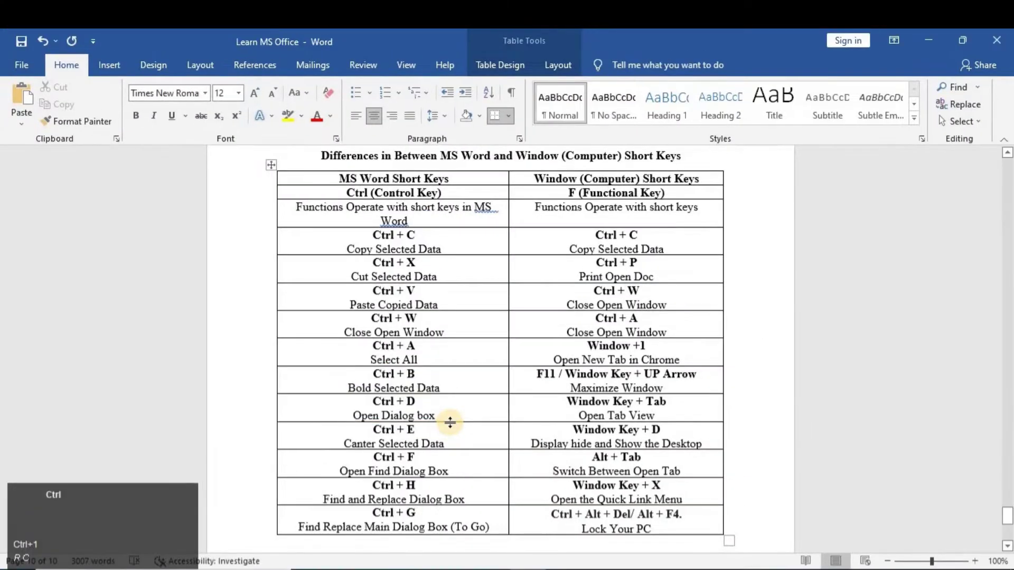
{"action": "key", "text": "ctrl+d"}
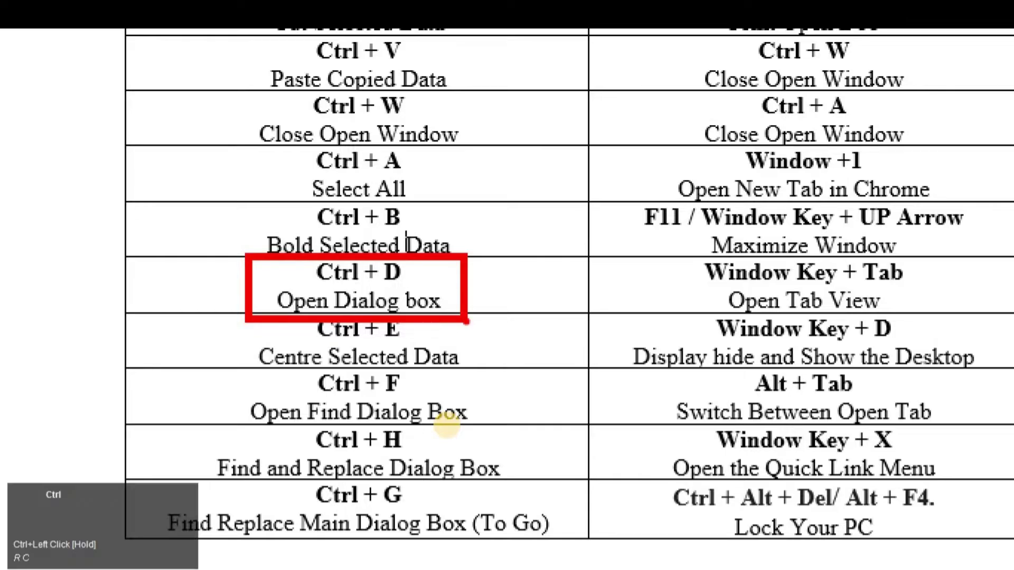
{"action": "key", "text": "ctrl+1"}
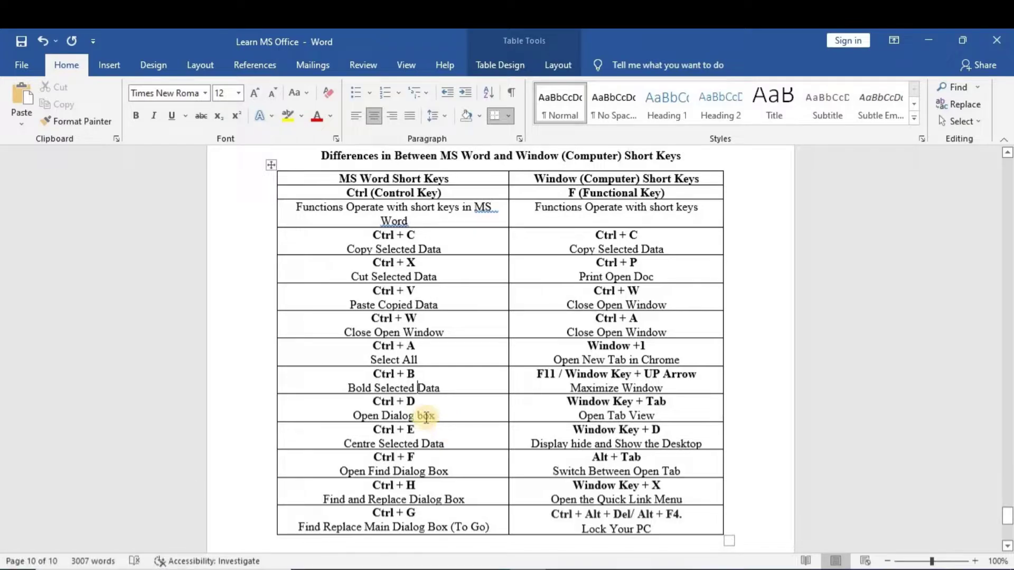
Step: Open the Font dialog and cancel it without changing any settings
{"action": "key", "text": "ctrl"}
{"action": "key", "text": "ctrl+d"}
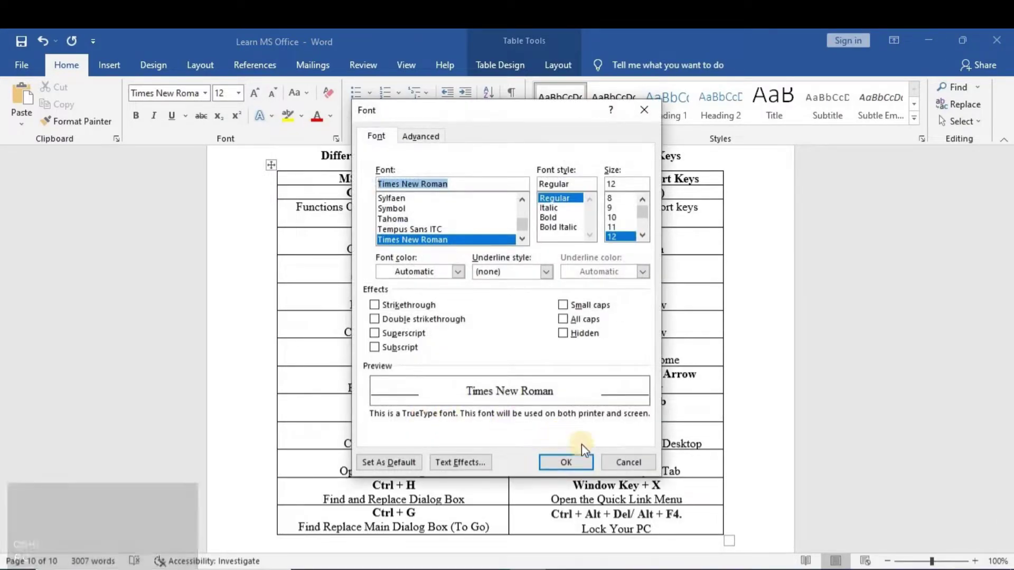
{"action": "left_click", "coordinate": [612, 463]}
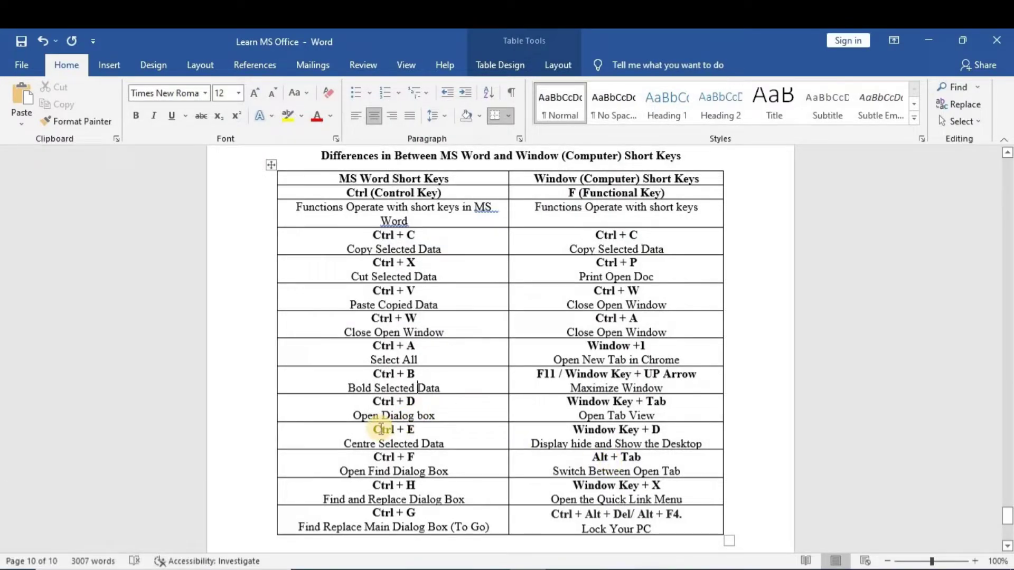
Step: Frame the "Ctrl + E Centre Selected Data" entry with a red rectangle on the magnified screen and return to normal view
{"action": "key", "text": "ctrl"}
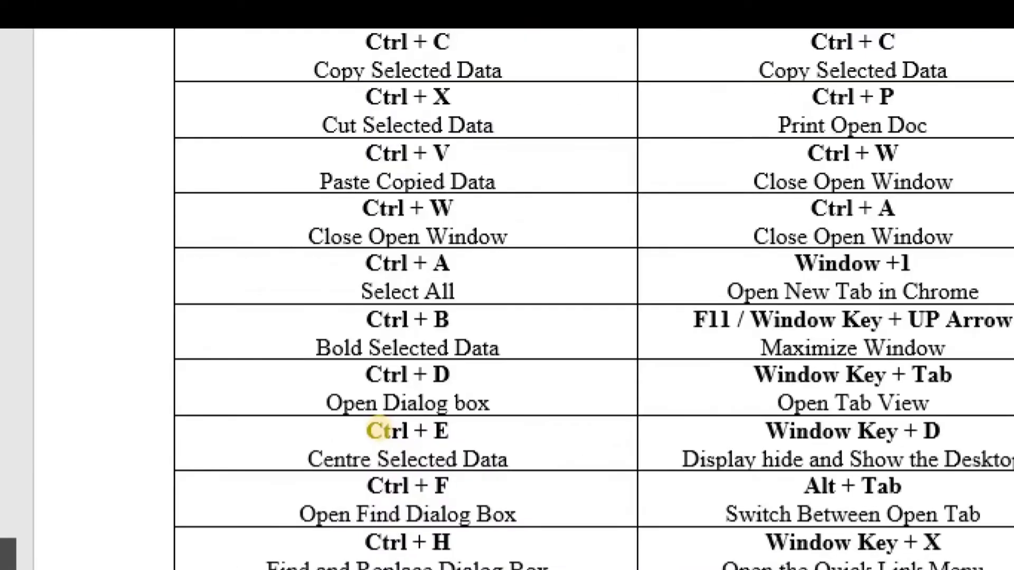
{"action": "key", "text": "ctrl+1"}
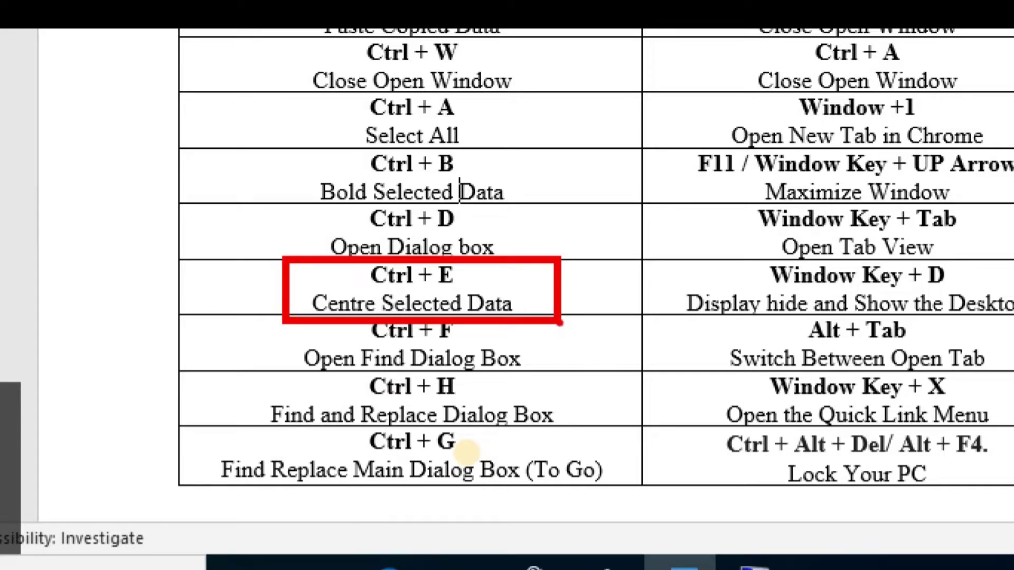
{"action": "key", "text": "ctrl"}
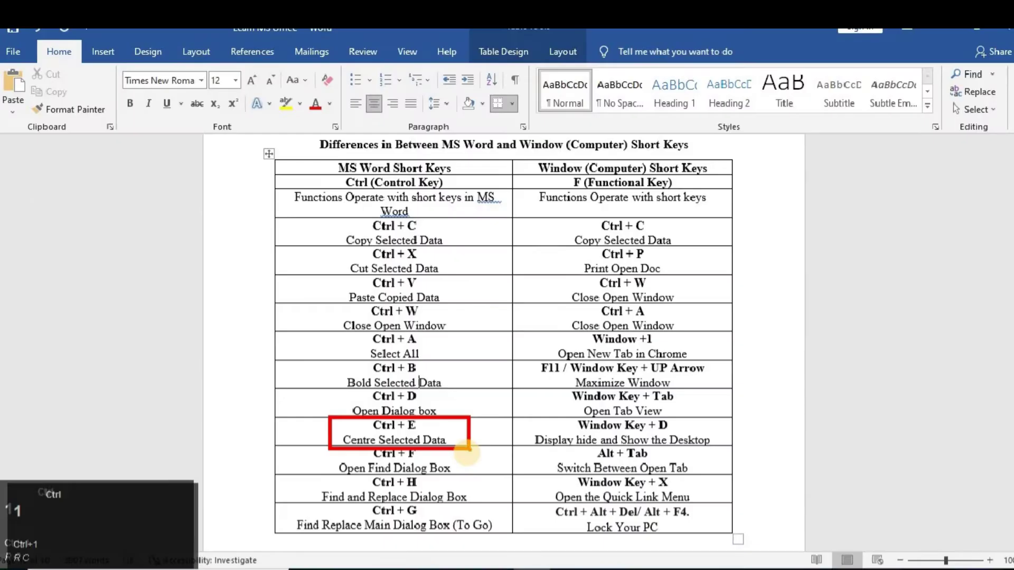
{"action": "key", "text": "ctrl+1"}
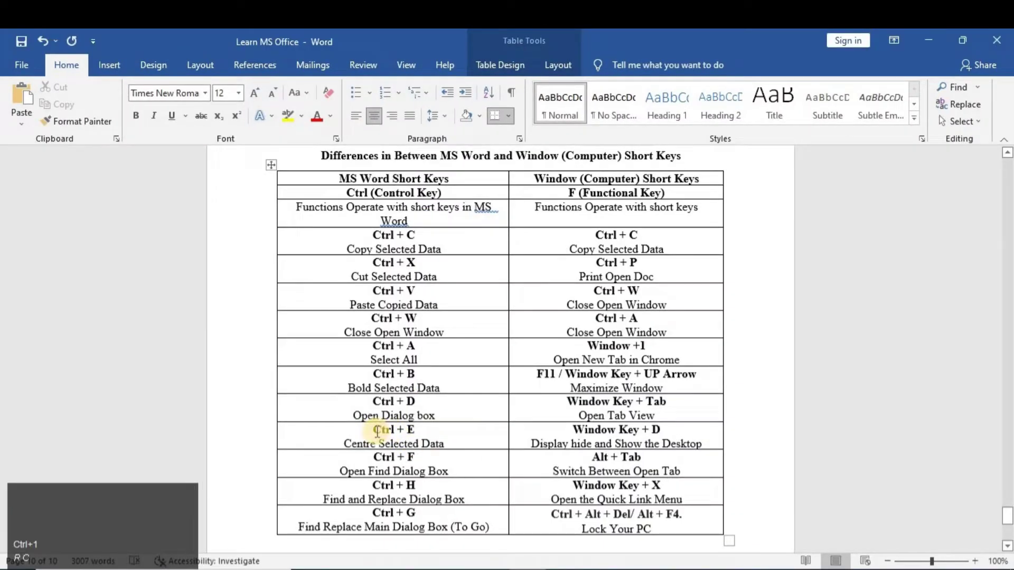
Step: Switch the "Ctrl + E Centre Selected Data" cell to left alignment and centre it again
{"action": "left_click_drag", "start_coordinate": [377, 433], "coordinate": [445, 432]}
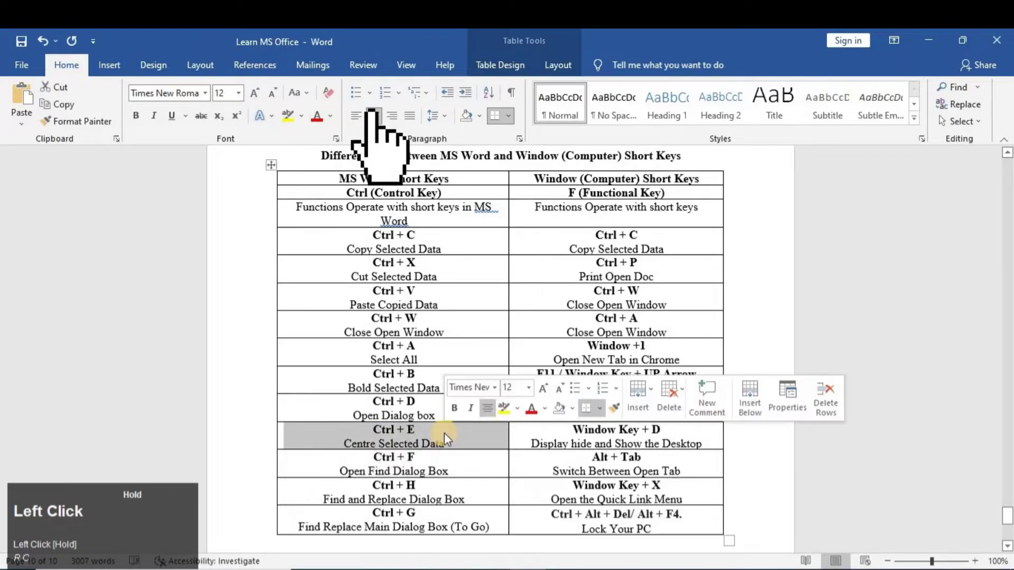
{"action": "key", "text": "ctrl+e"}
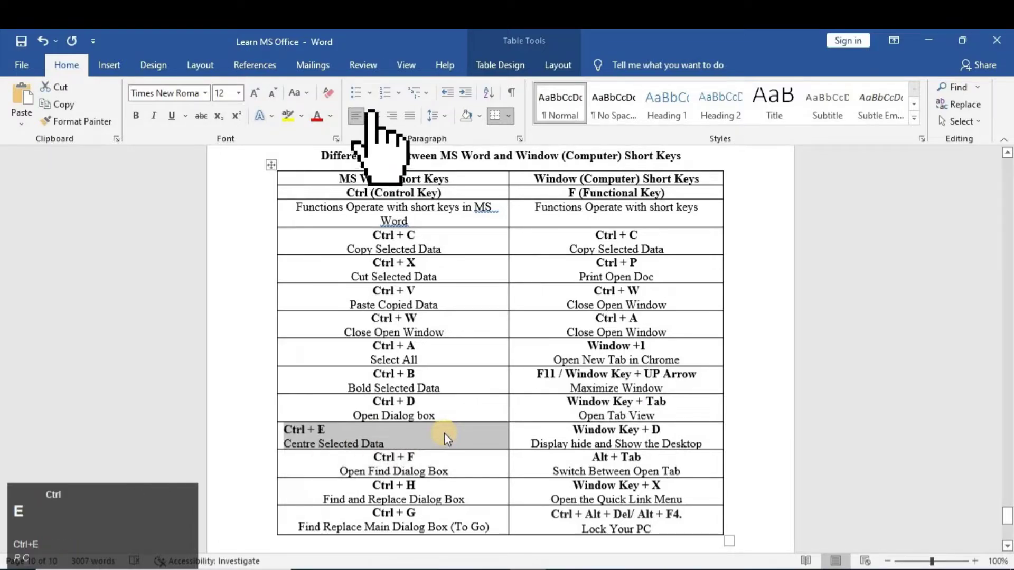
{"action": "key", "text": "ctrl+e"}
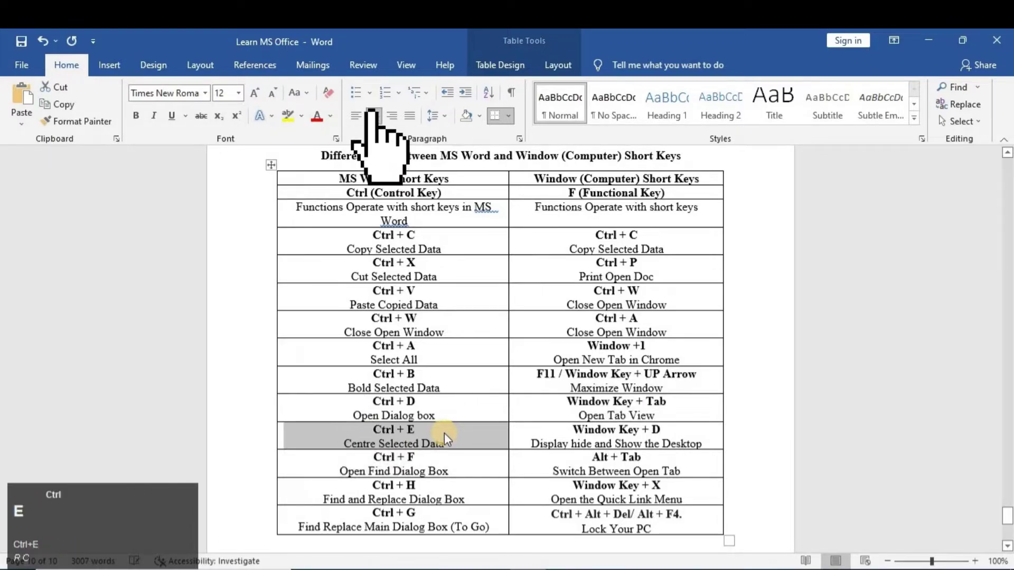
Step: Place the cursor before "Ctrl + F" and frame the "Ctrl + F Open Find Dialog Box" entry with a red rectangle on the magnified screen
{"action": "left_click", "coordinate": [378, 457]}
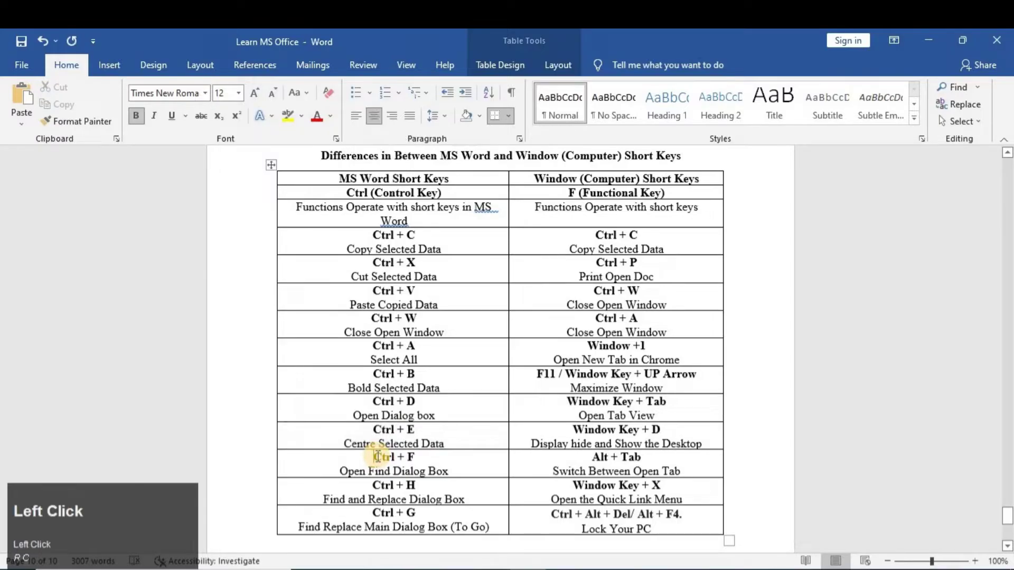
{"action": "key", "text": "ctrl+1"}
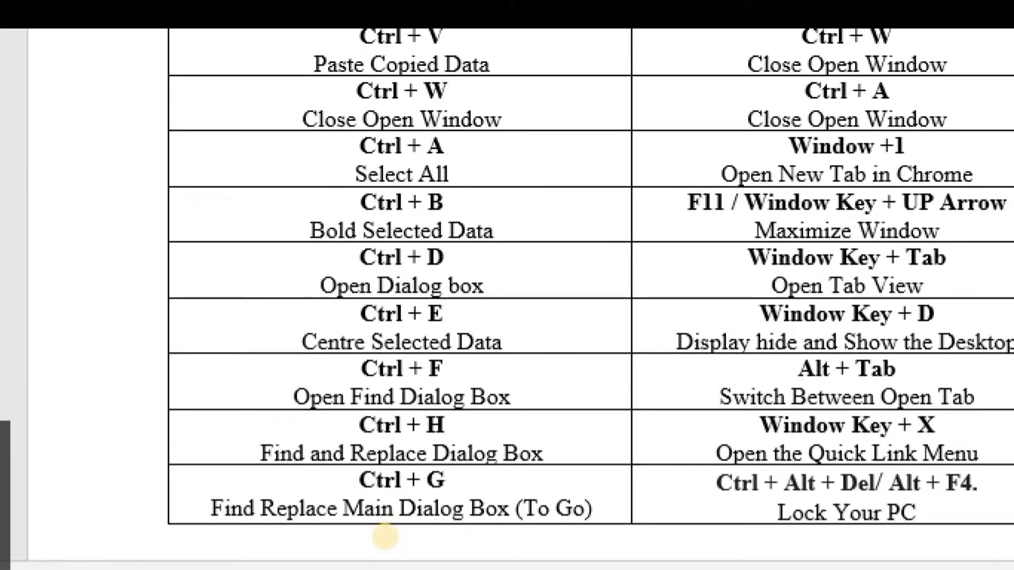
{"action": "left_click", "coordinate": [385, 536]}
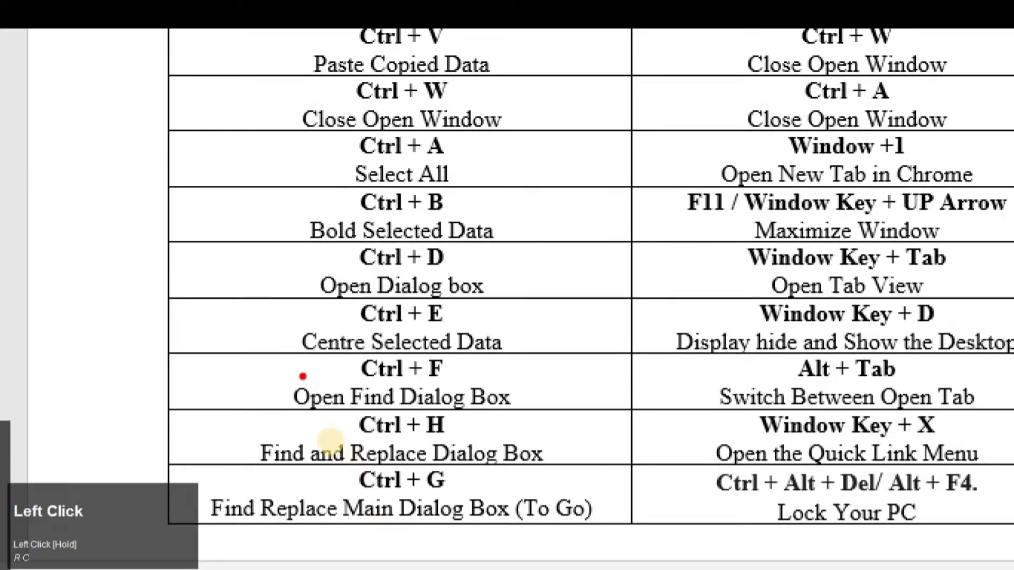
{"action": "left_click_drag", "start_coordinate": [280, 354], "coordinate": [557, 416]}
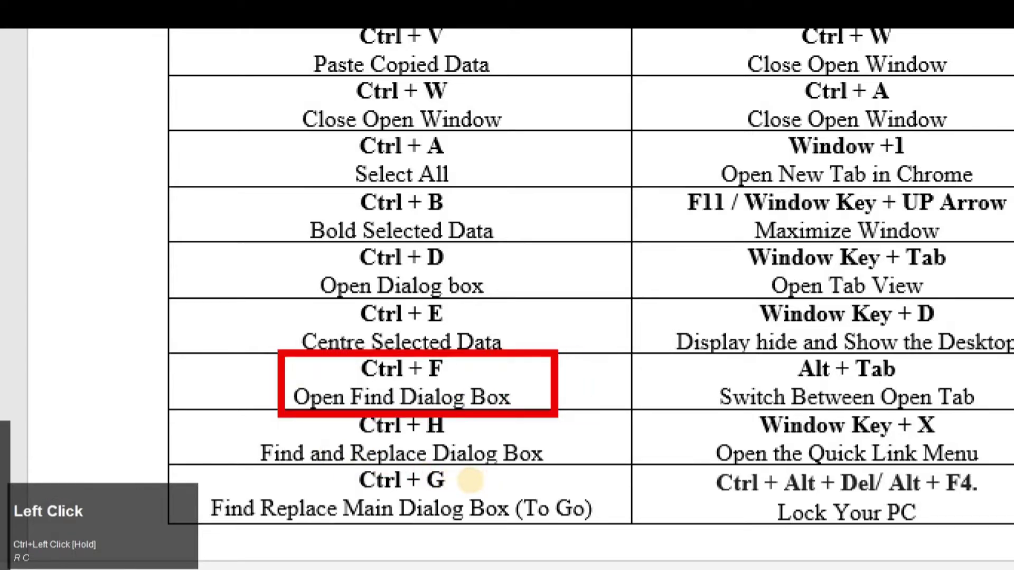
{"action": "key", "text": "ctrl+1"}
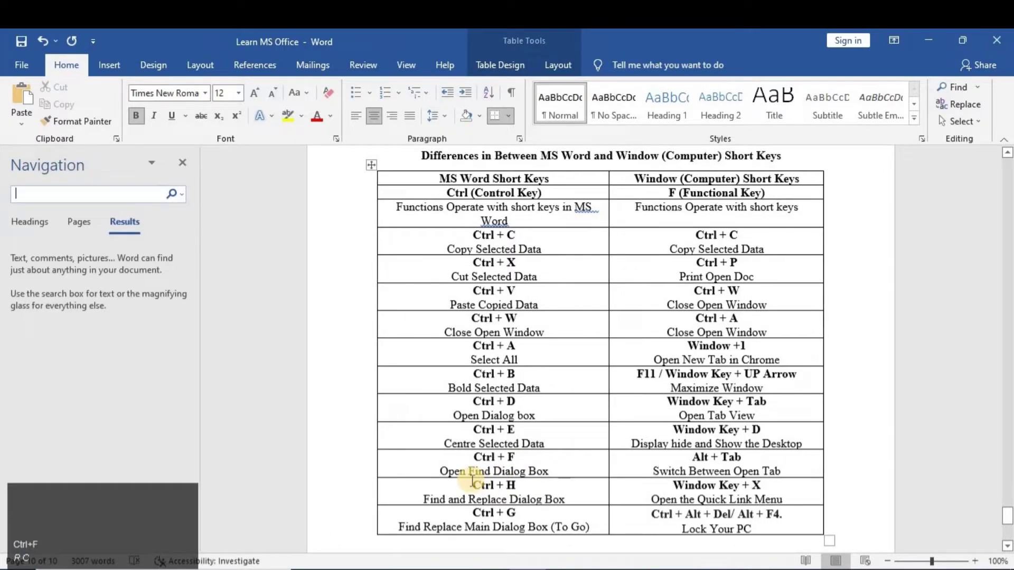
Step: Open the document search in the Navigation pane and close it without entering a search term
{"action": "key", "text": "ctrl"}
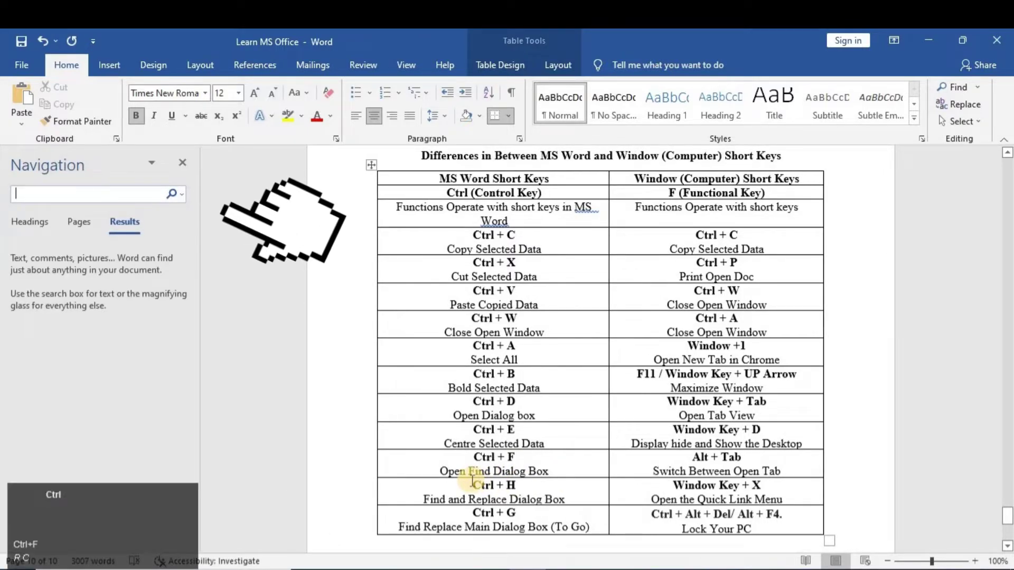
{"action": "left_click", "coordinate": [180, 163]}
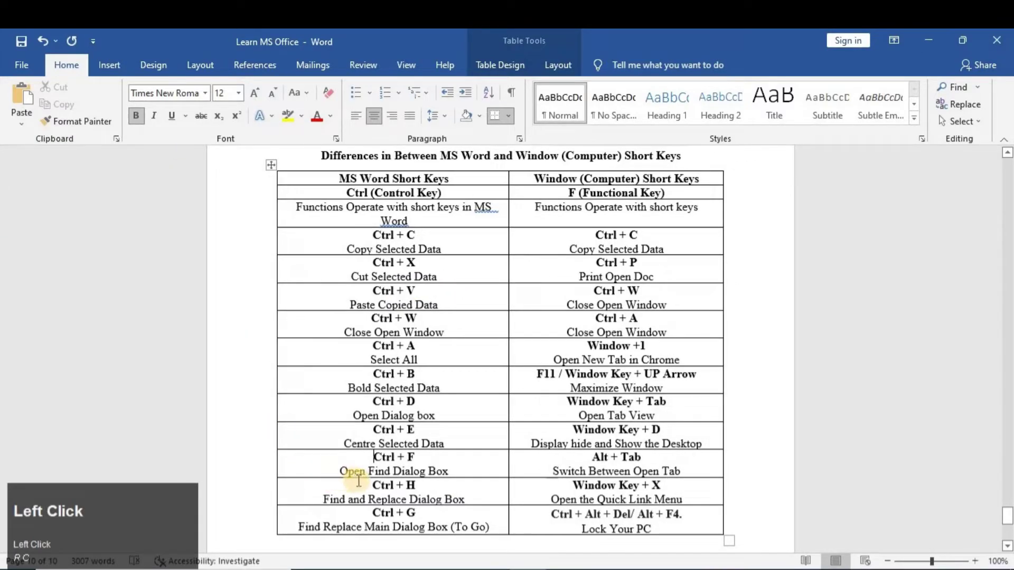
Step: Place the cursor before "Ctrl + H", then view Find and Replace with its Replace heading framed in red and close it without entering text
{"action": "left_click", "coordinate": [364, 483]}
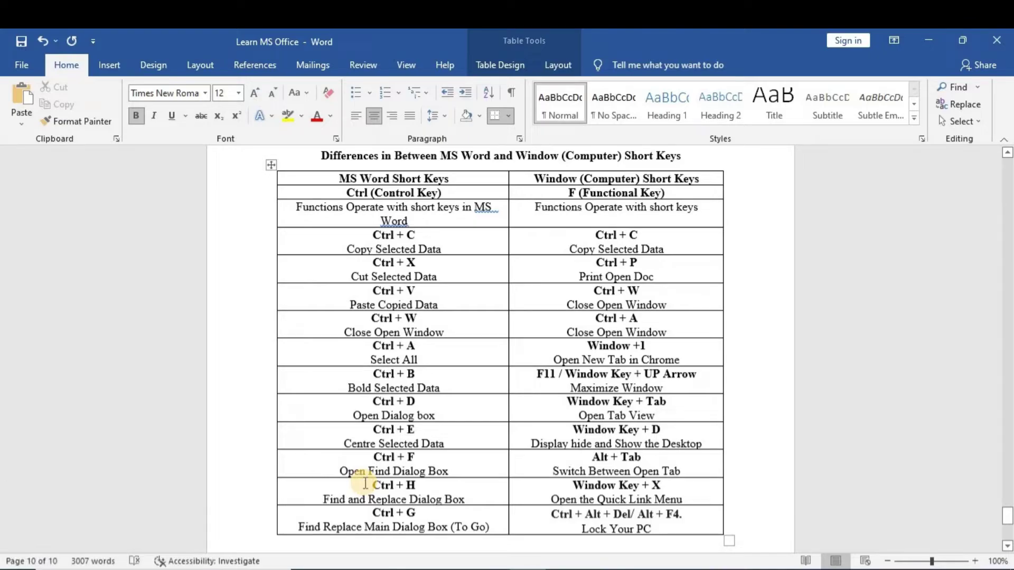
{"action": "left_click", "coordinate": [364, 483]}
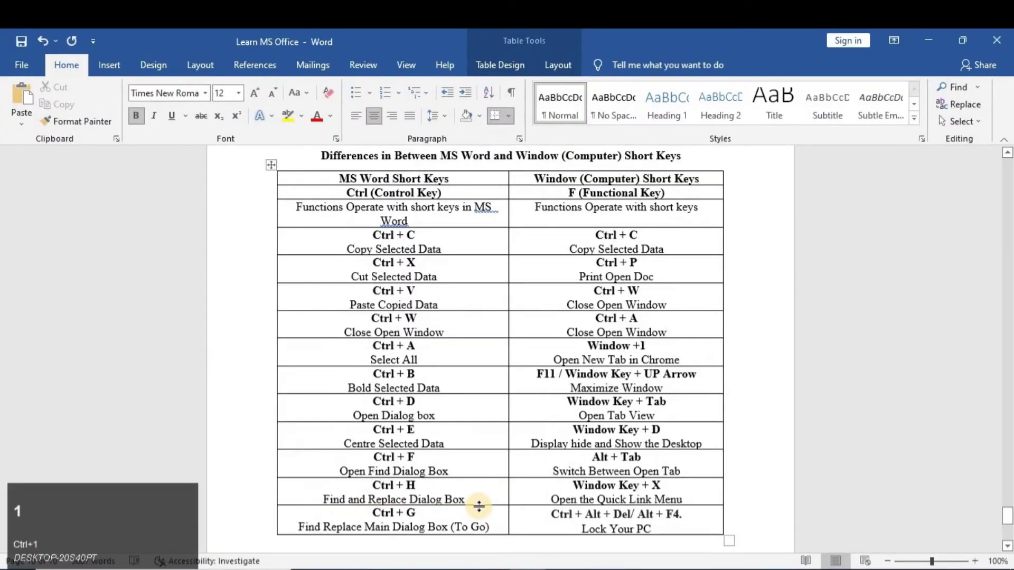
{"action": "key", "text": "ctrl+h"}
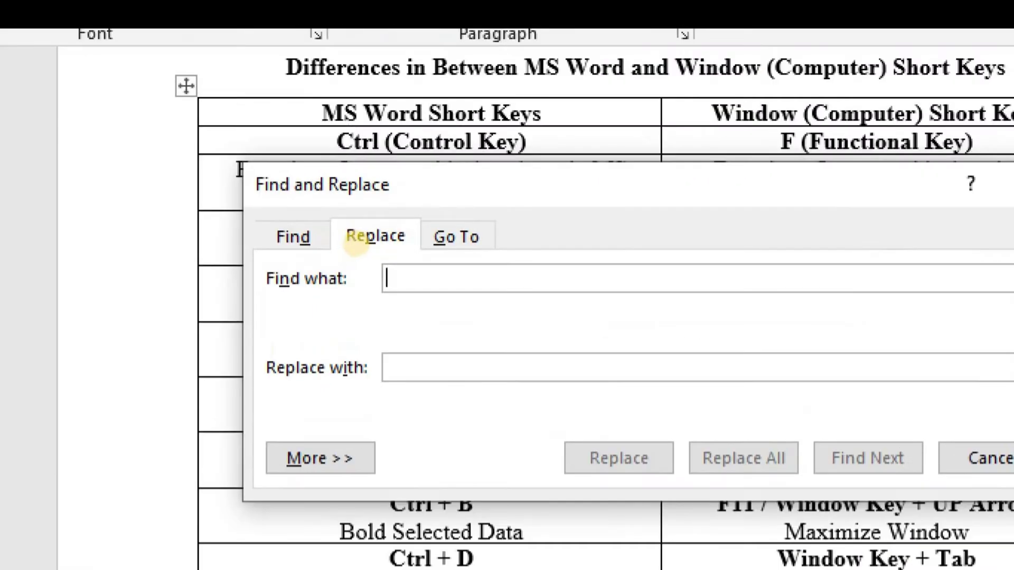
{"action": "left_click", "coordinate": [354, 238]}
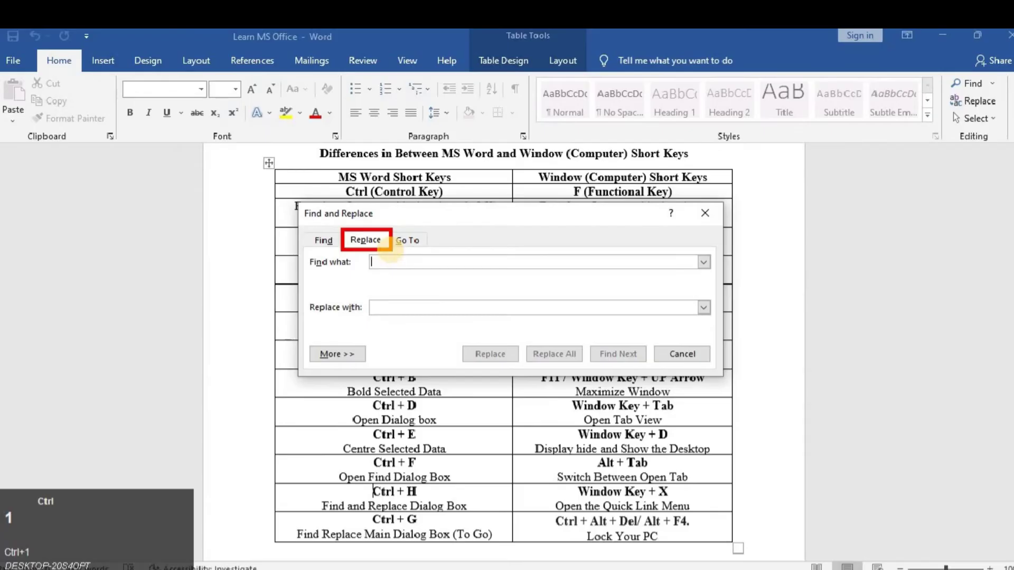
{"action": "left_click", "coordinate": [655, 350]}
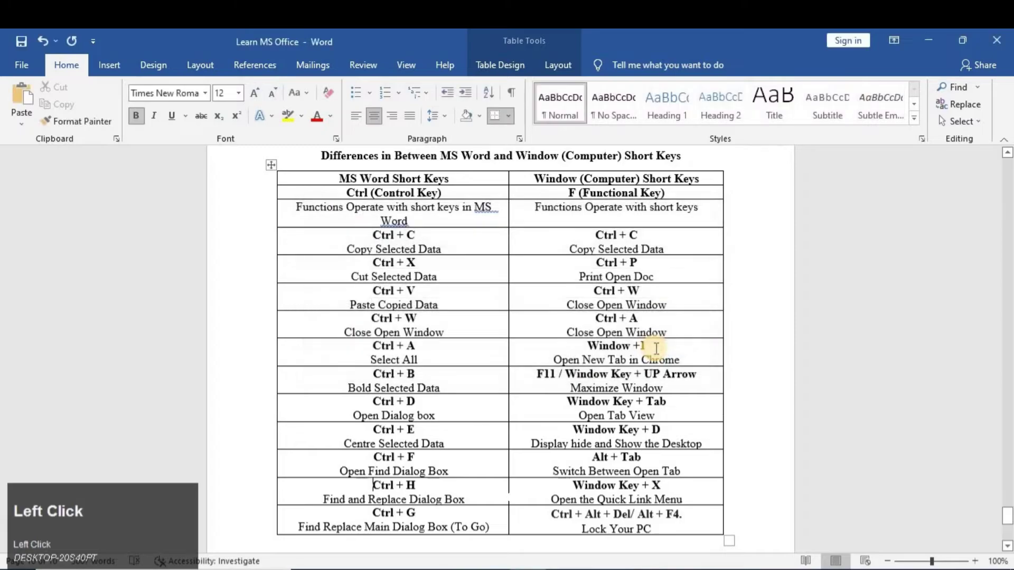
Step: Place the cursor before "Ctrl + G", frame that shortcut with a red rectangle on the magnified screen and return to normal view
{"action": "left_click", "coordinate": [373, 510]}
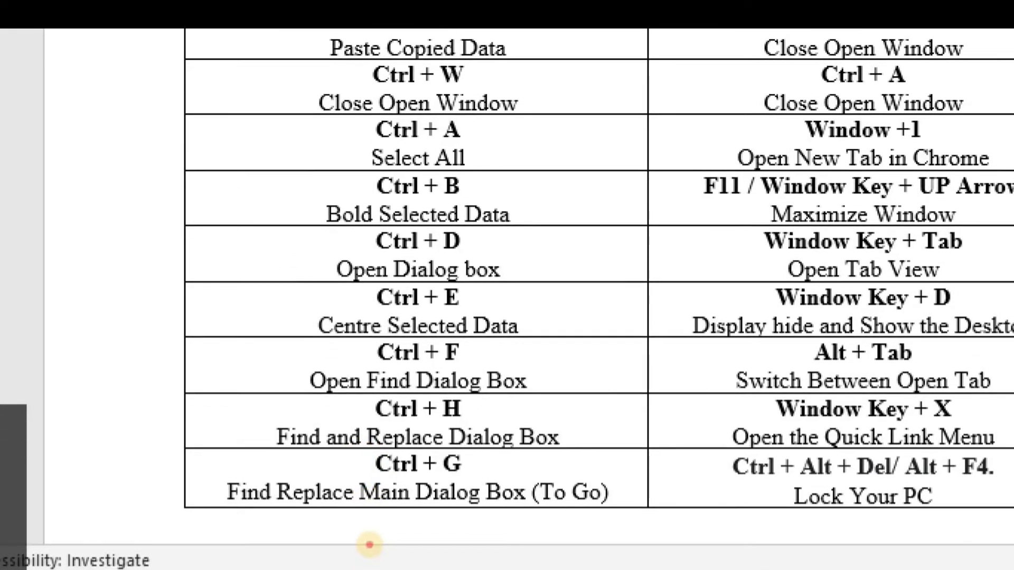
{"action": "left_click", "coordinate": [370, 544]}
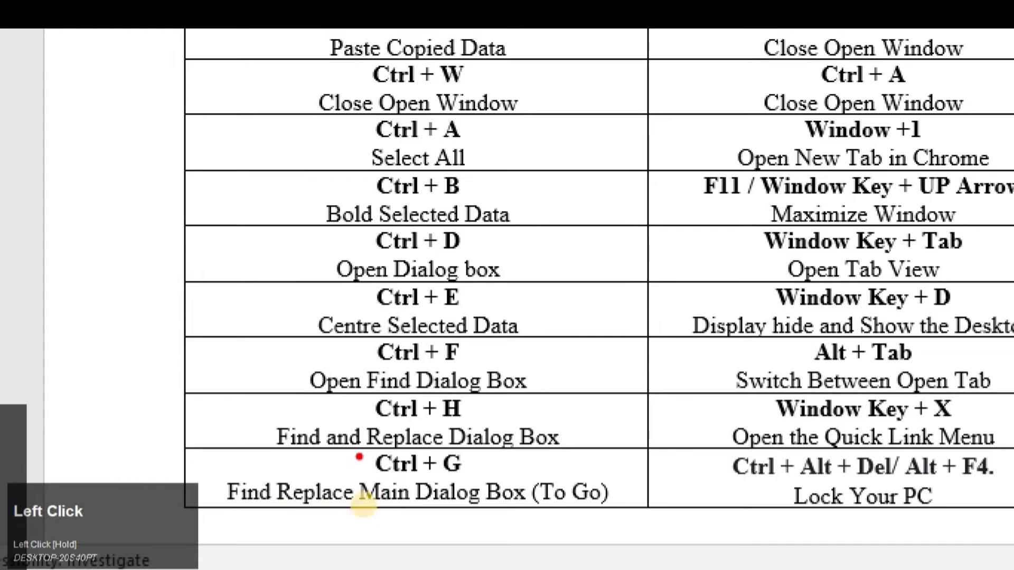
{"action": "mouse_move", "coordinate": [356, 444]}
{"action": "left_mouse_down", "text": "ctrl"}
{"action": "mouse_move", "coordinate": [482, 471]}
{"action": "mouse_move", "coordinate": [484, 483]}
{"action": "left_mouse_up", "text": "ctrl"}
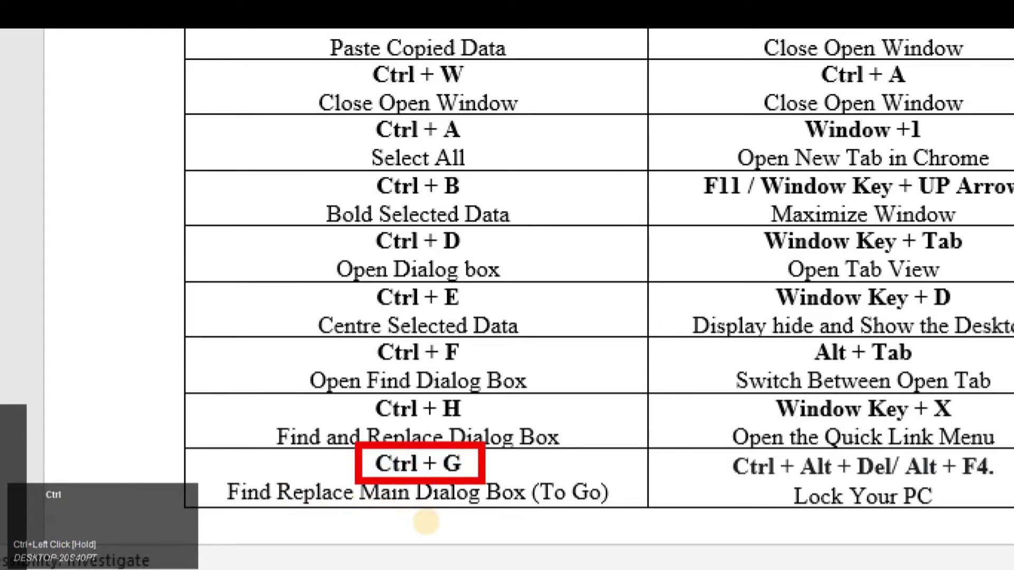
{"action": "key", "text": "ctrl+1"}
Step: Open the Go To options of Find and Replace and close them without entering a page number
{"action": "key", "text": "ctrl+g"}
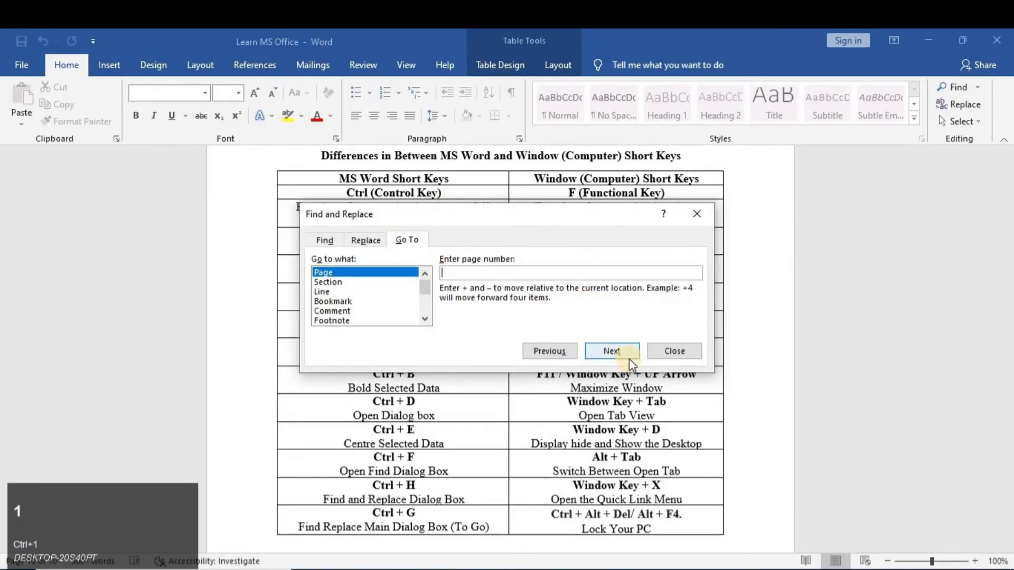
{"action": "left_click", "coordinate": [667, 357]}
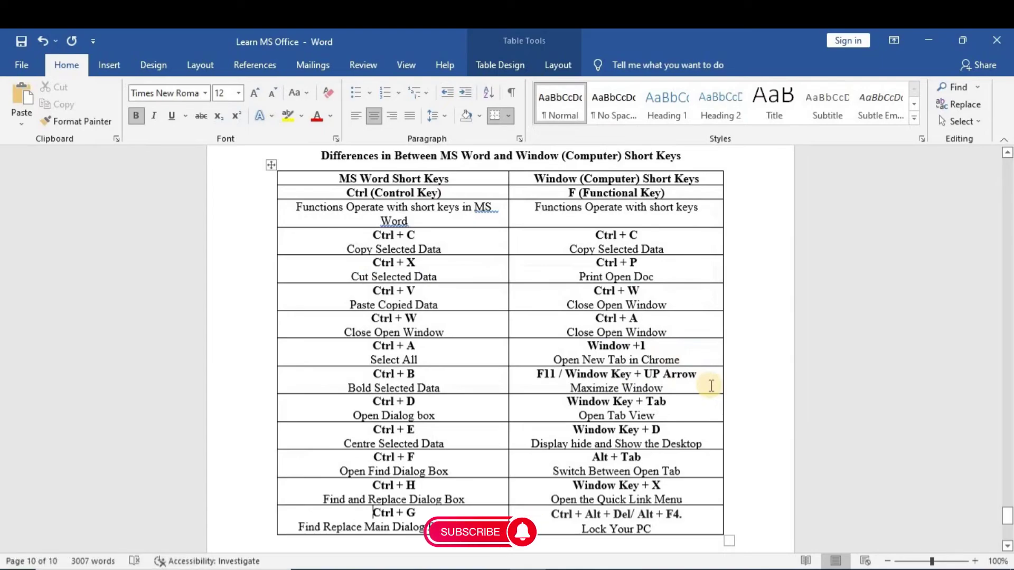
{"action": "left_click", "coordinate": [831, 377]}
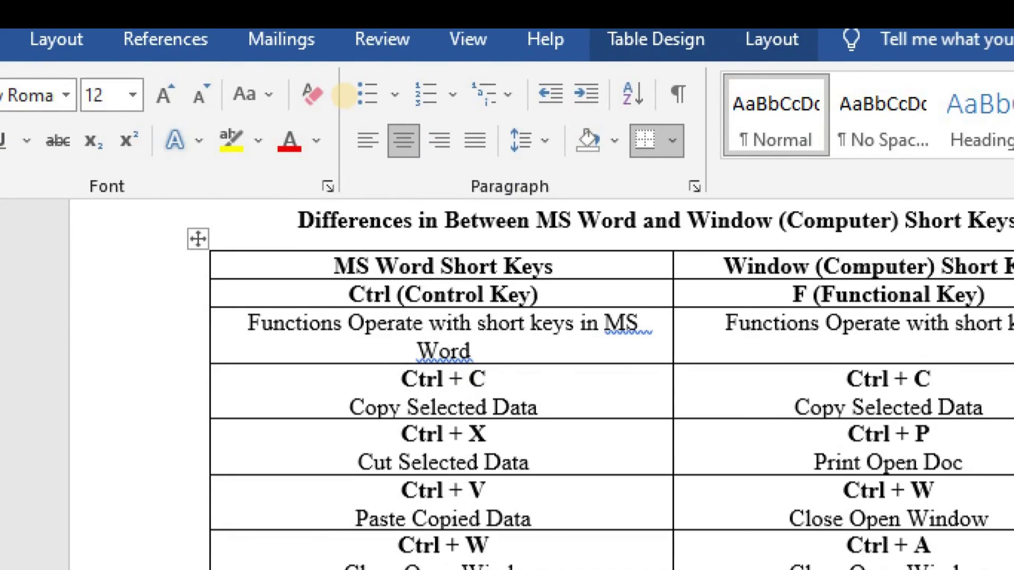
{"action": "key", "text": "ctrl+1"}
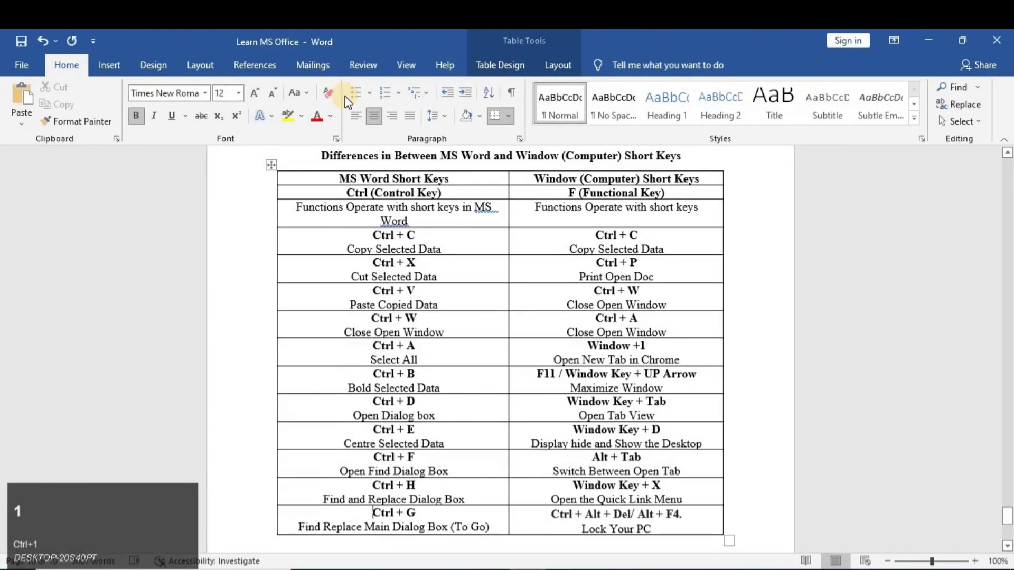